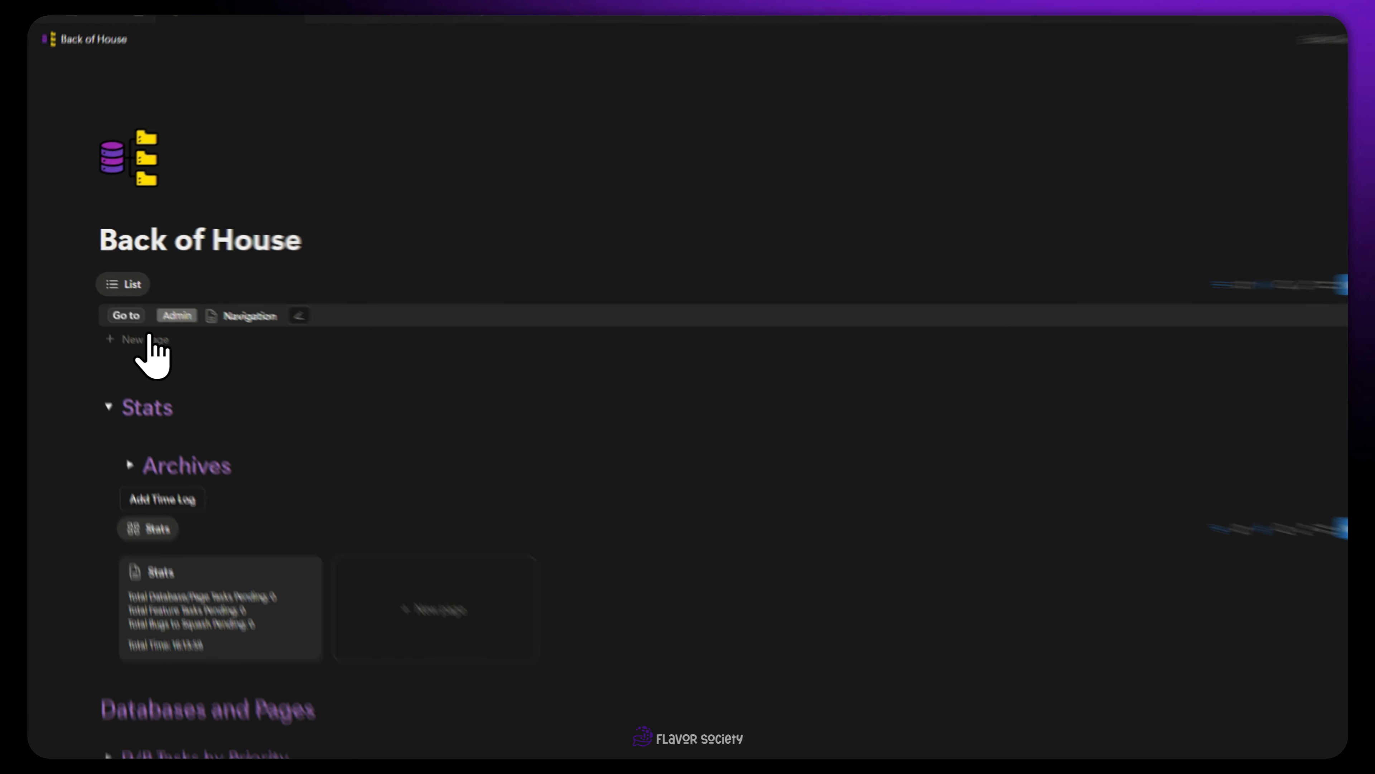
- Open the Users Profiles page from the Admin page and inspect the Person and Label choices of the search entry
{"action": "left_click", "coordinate": [125, 308]}
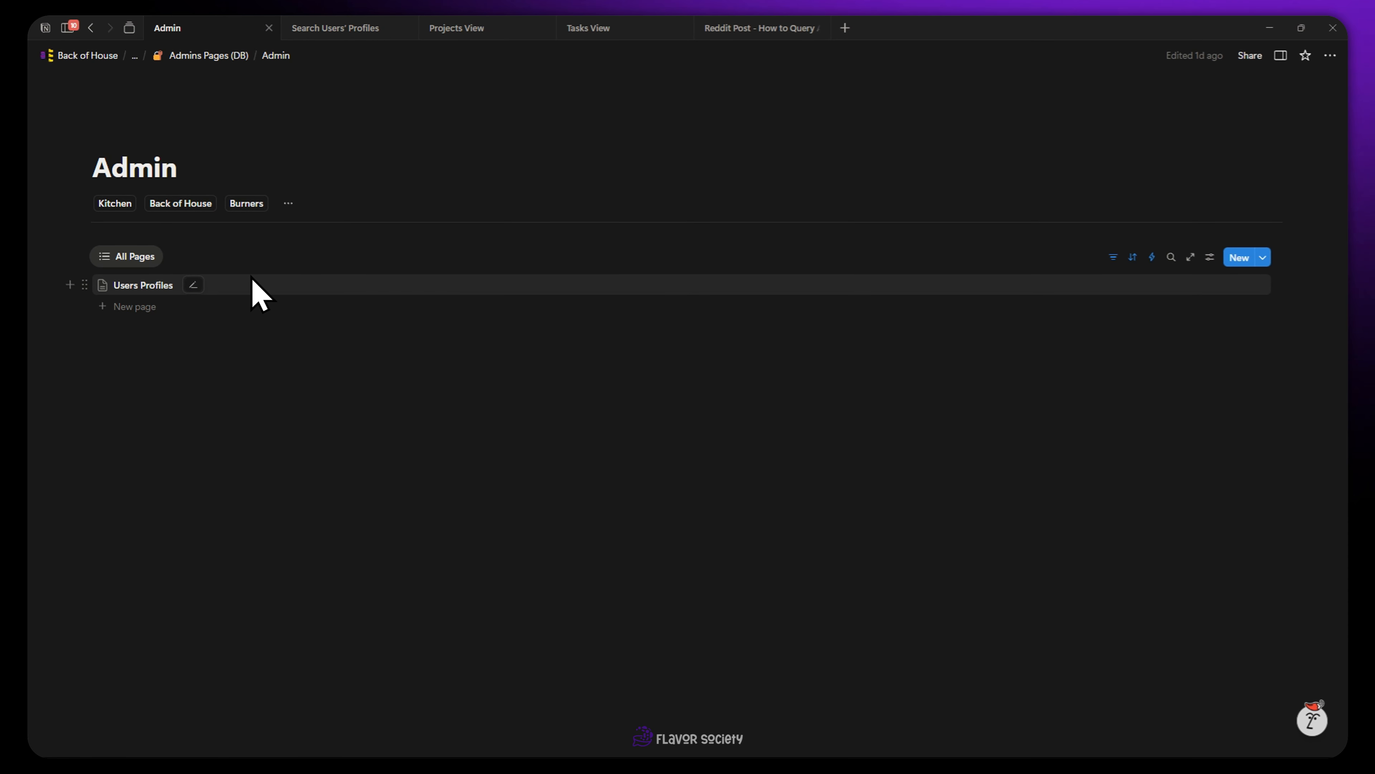
{"action": "left_click", "coordinate": [252, 283]}
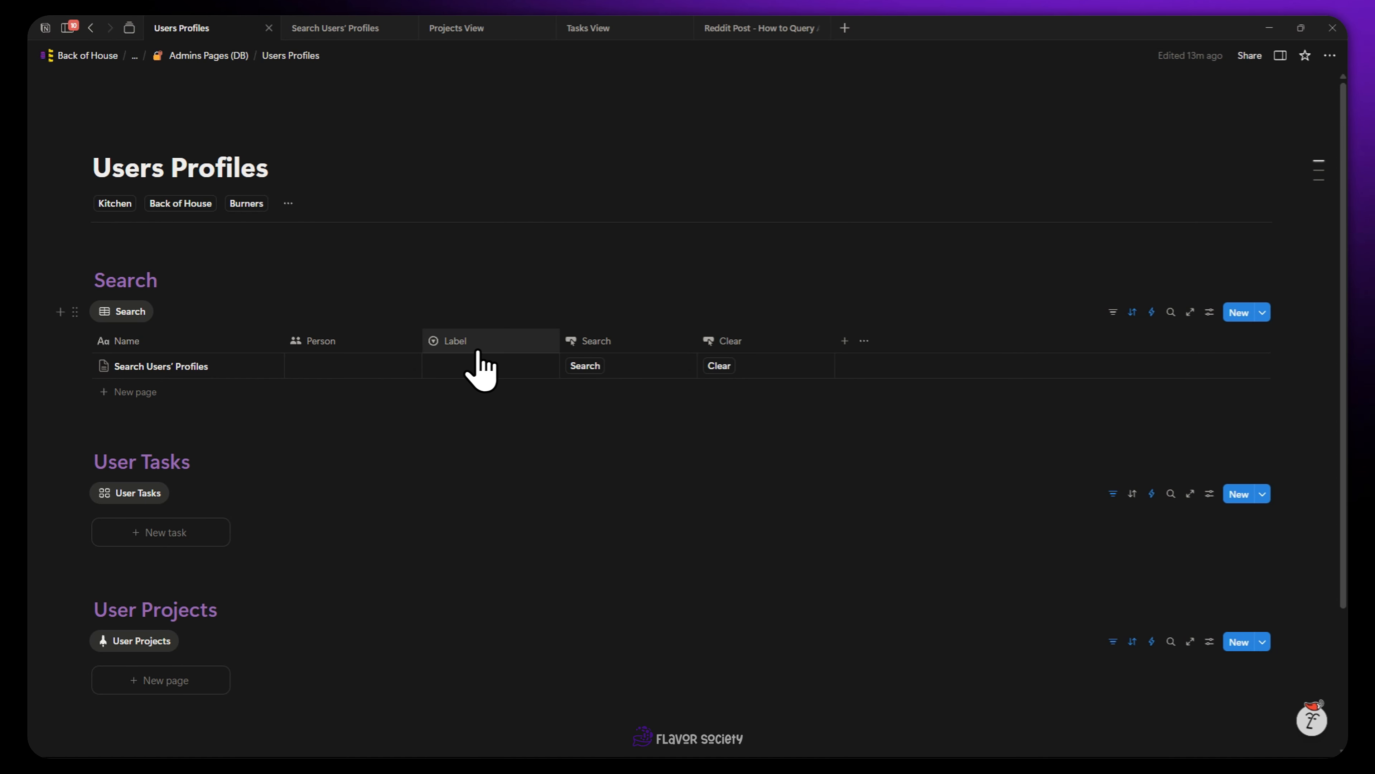
{"action": "left_click", "coordinate": [400, 366]}
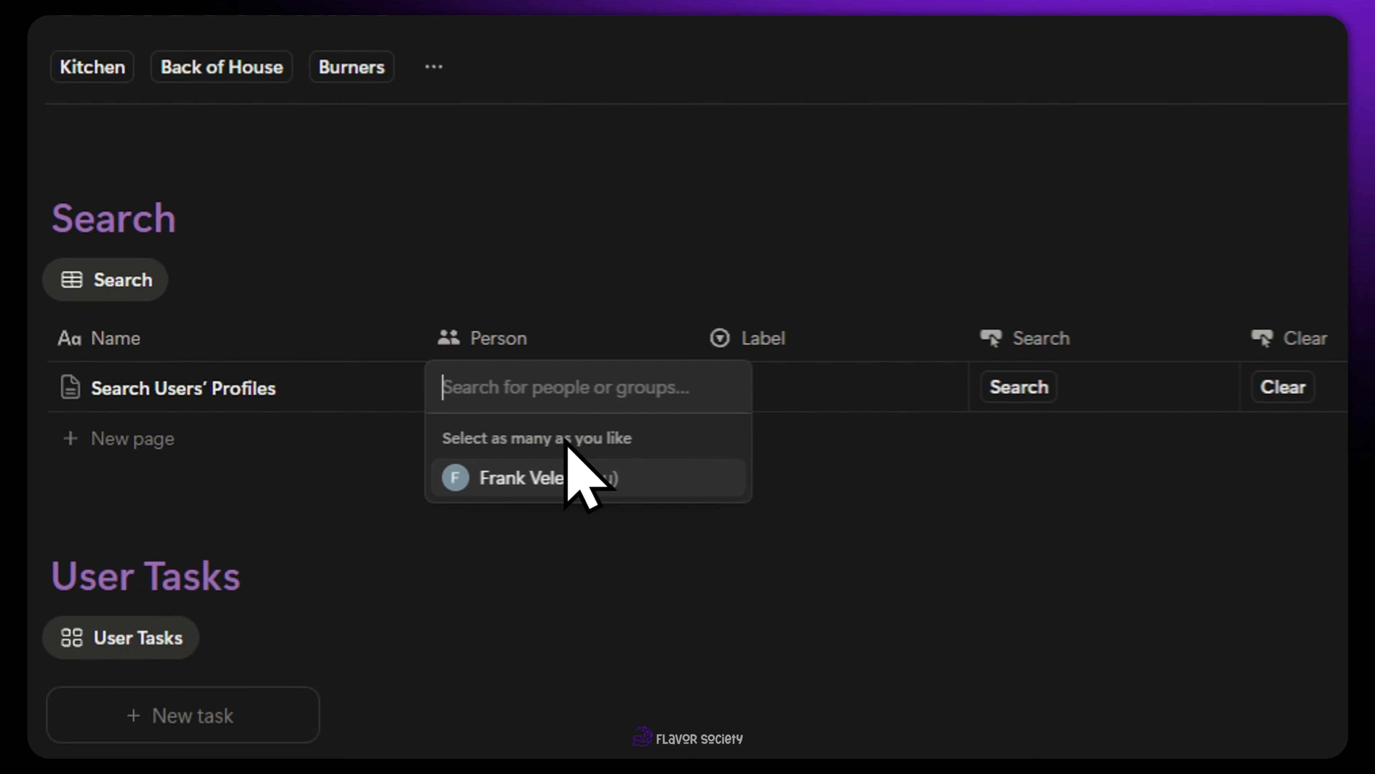
{"action": "key", "text": "Escape"}
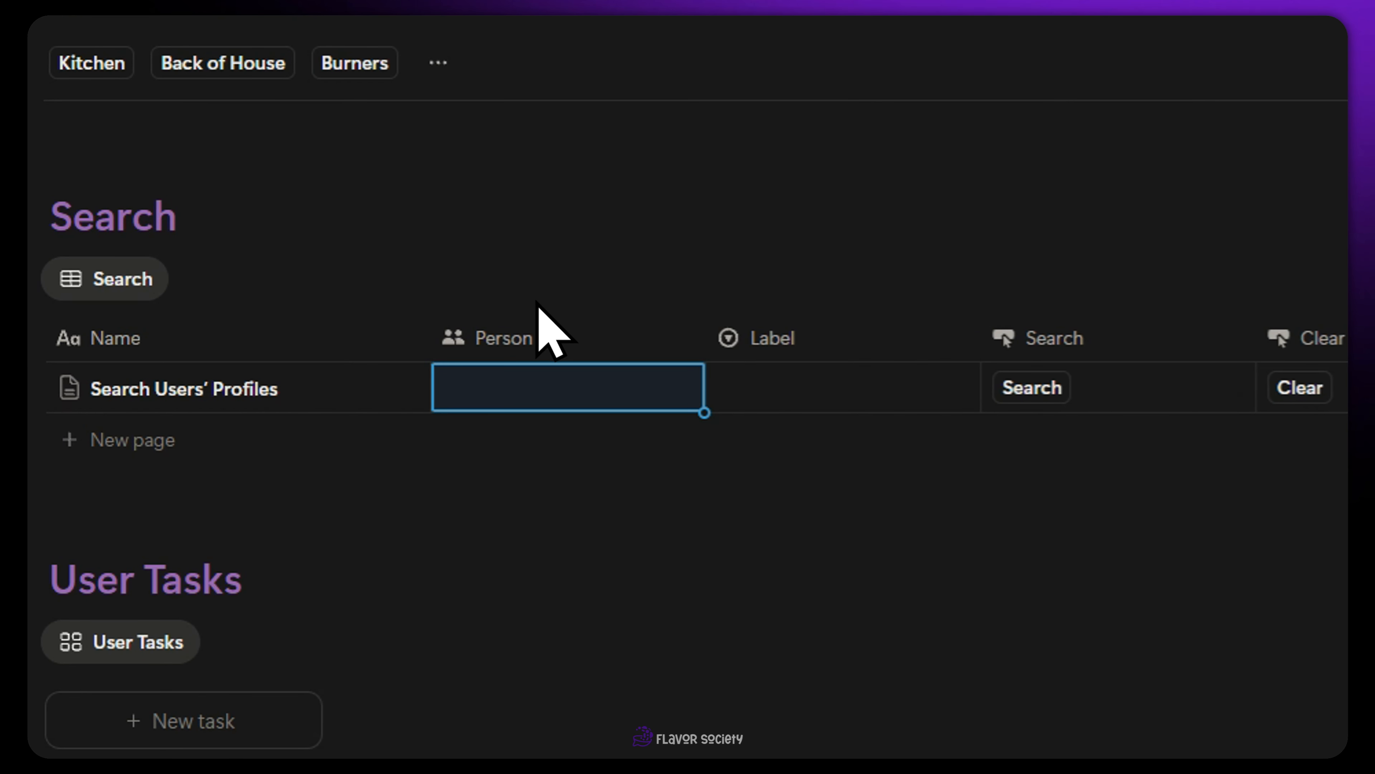
{"action": "left_click", "coordinate": [812, 392]}
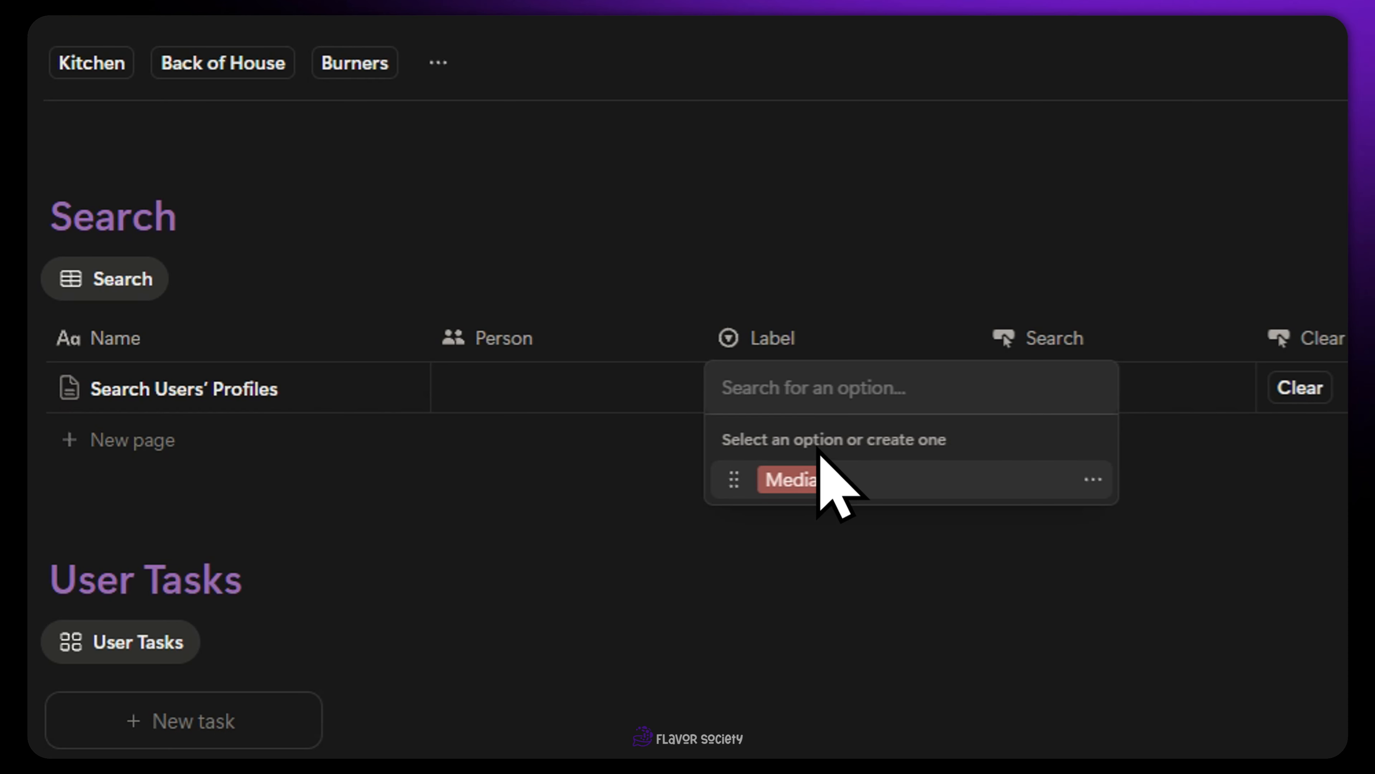
{"action": "key", "text": "Escape"}
{"action": "scroll", "coordinate": [669, 449], "scroll_direction": "down", "scroll_amount": 3}
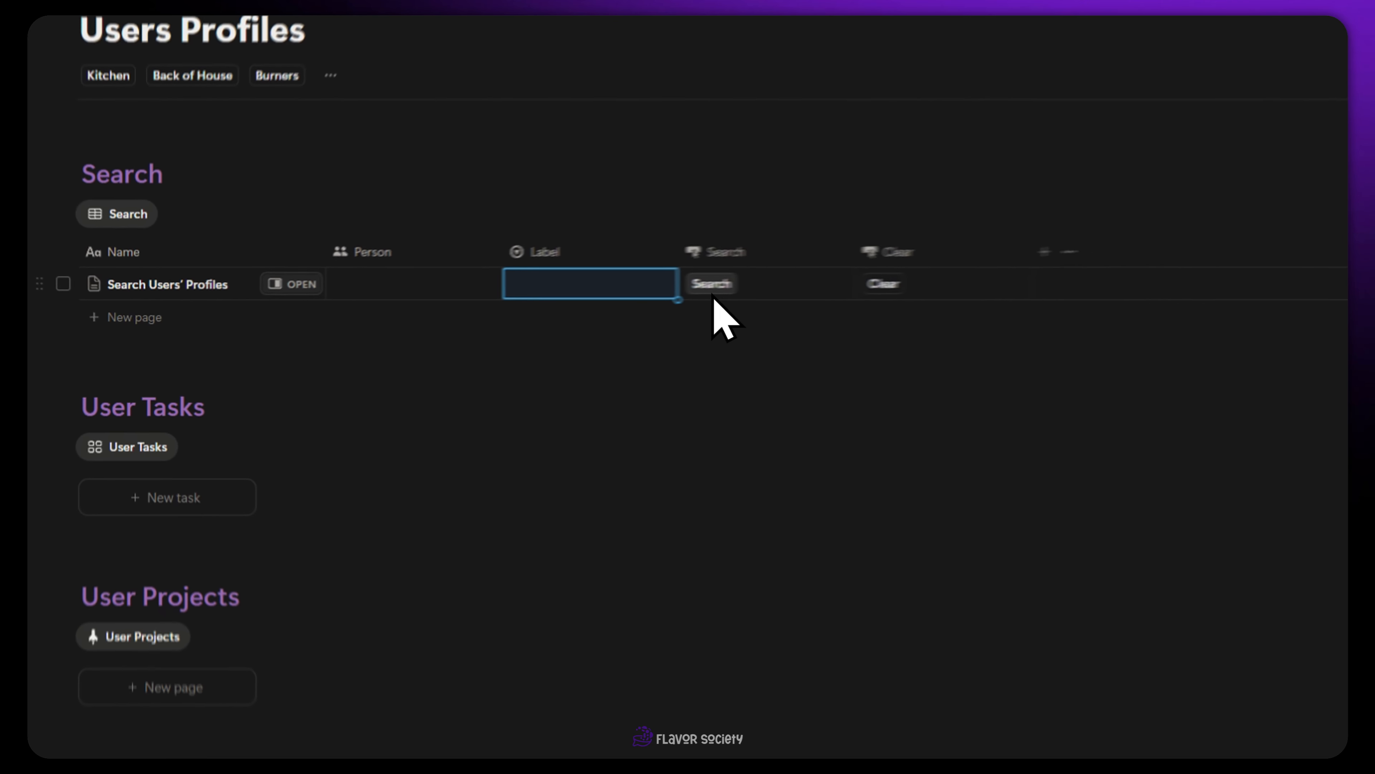
{"action": "scroll", "coordinate": [605, 307], "scroll_direction": "down", "scroll_amount": 2}
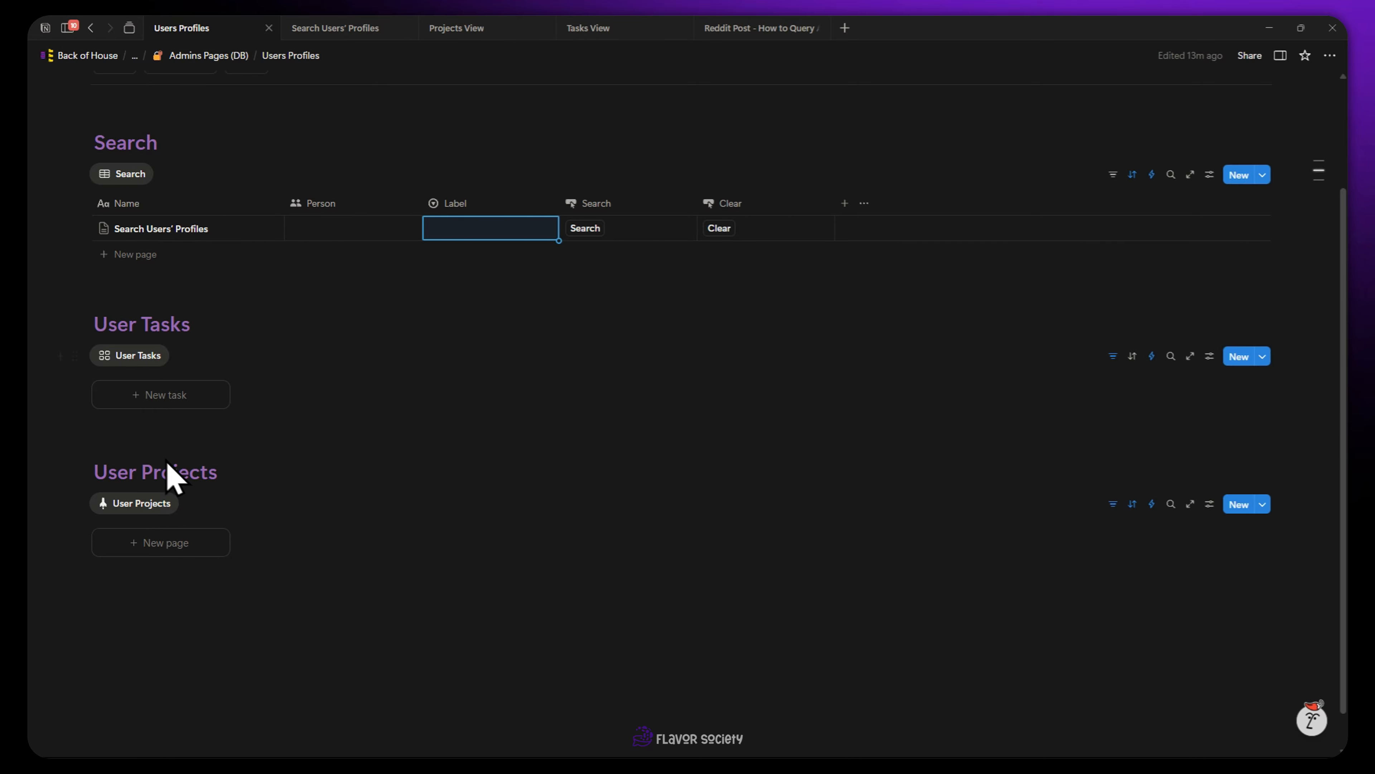
- Review the person and label assignments in the Projects View page and the Admin view of the Tasks View page
{"action": "left_click", "coordinate": [459, 32]}
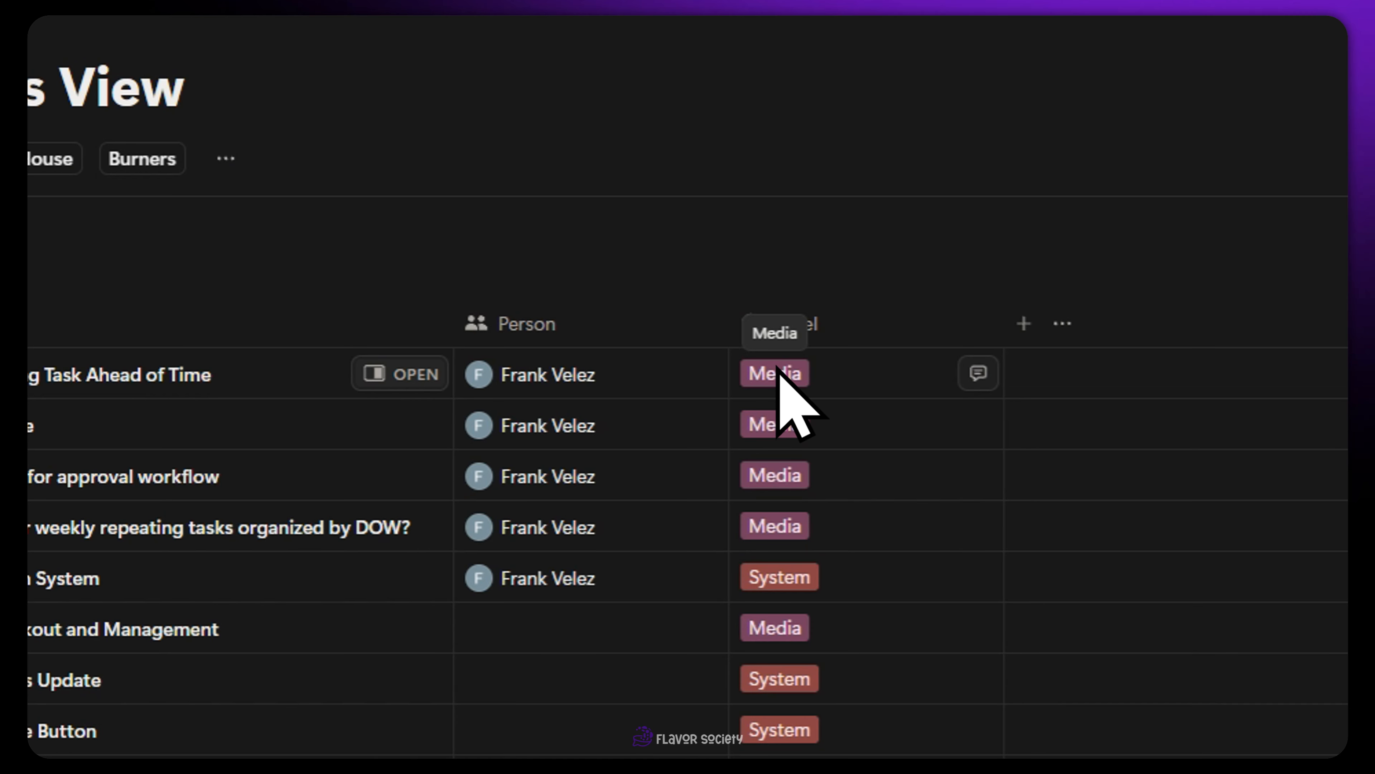
{"action": "left_click", "coordinate": [612, 29]}
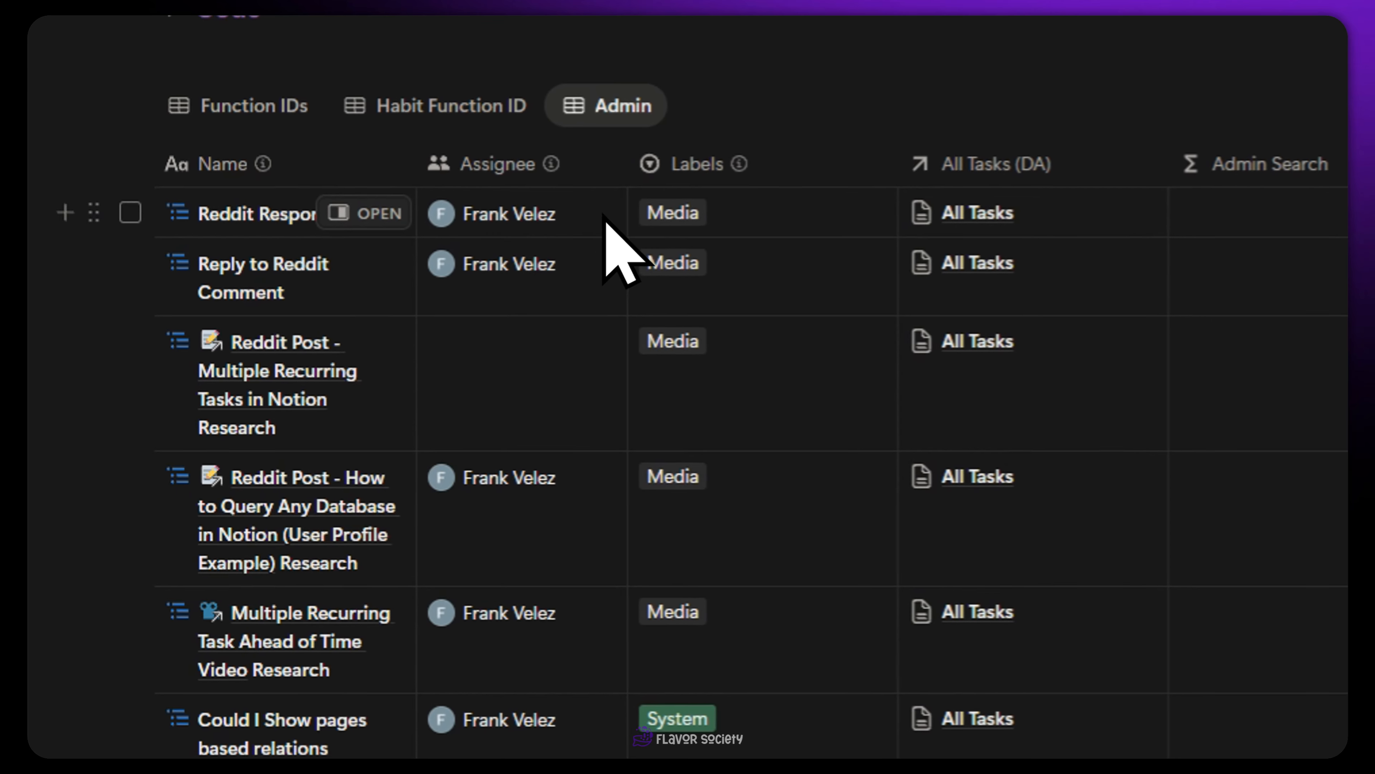
{"action": "mouse_move", "coordinate": [529, 212]}
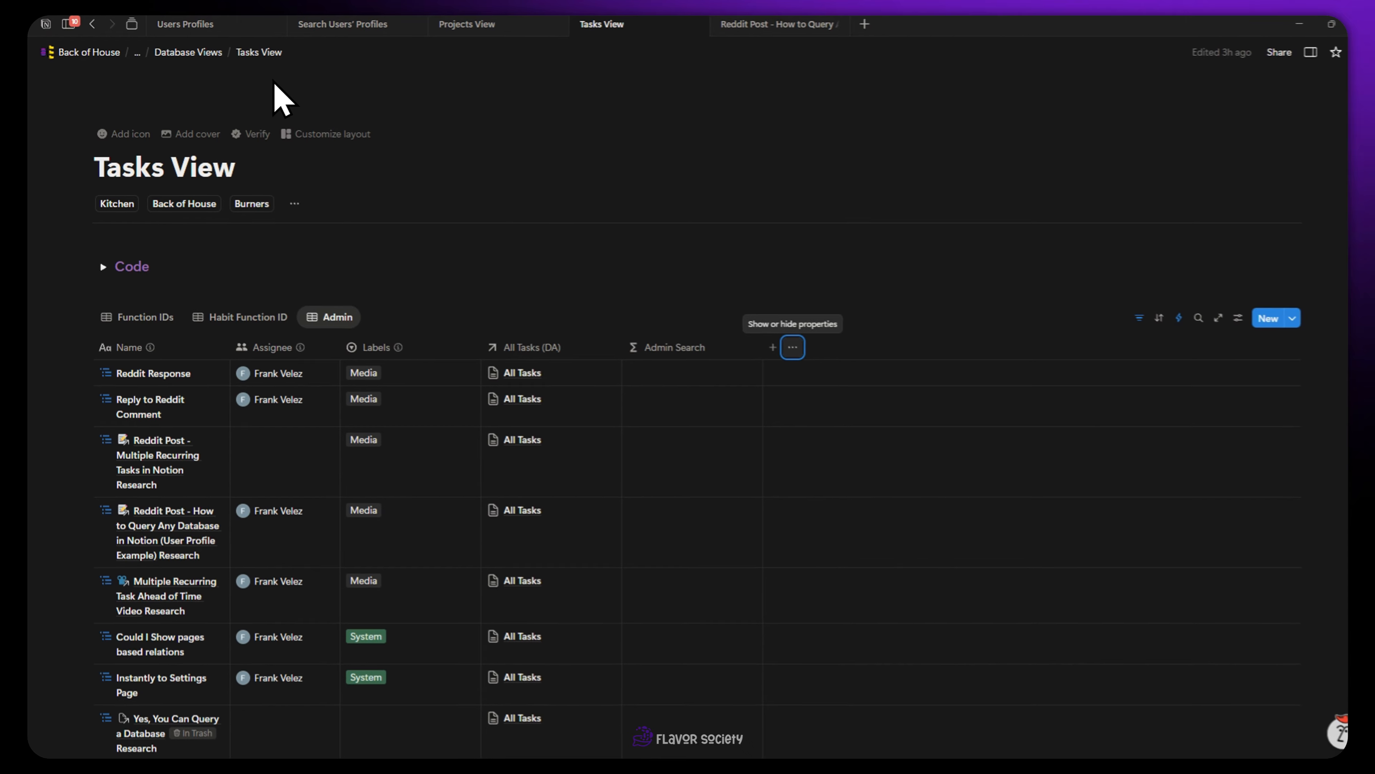
- Return to Users Profiles, search by the workspace member as Person, and refresh the page to review the matching tasks and projects
{"action": "left_click", "coordinate": [187, 24]}
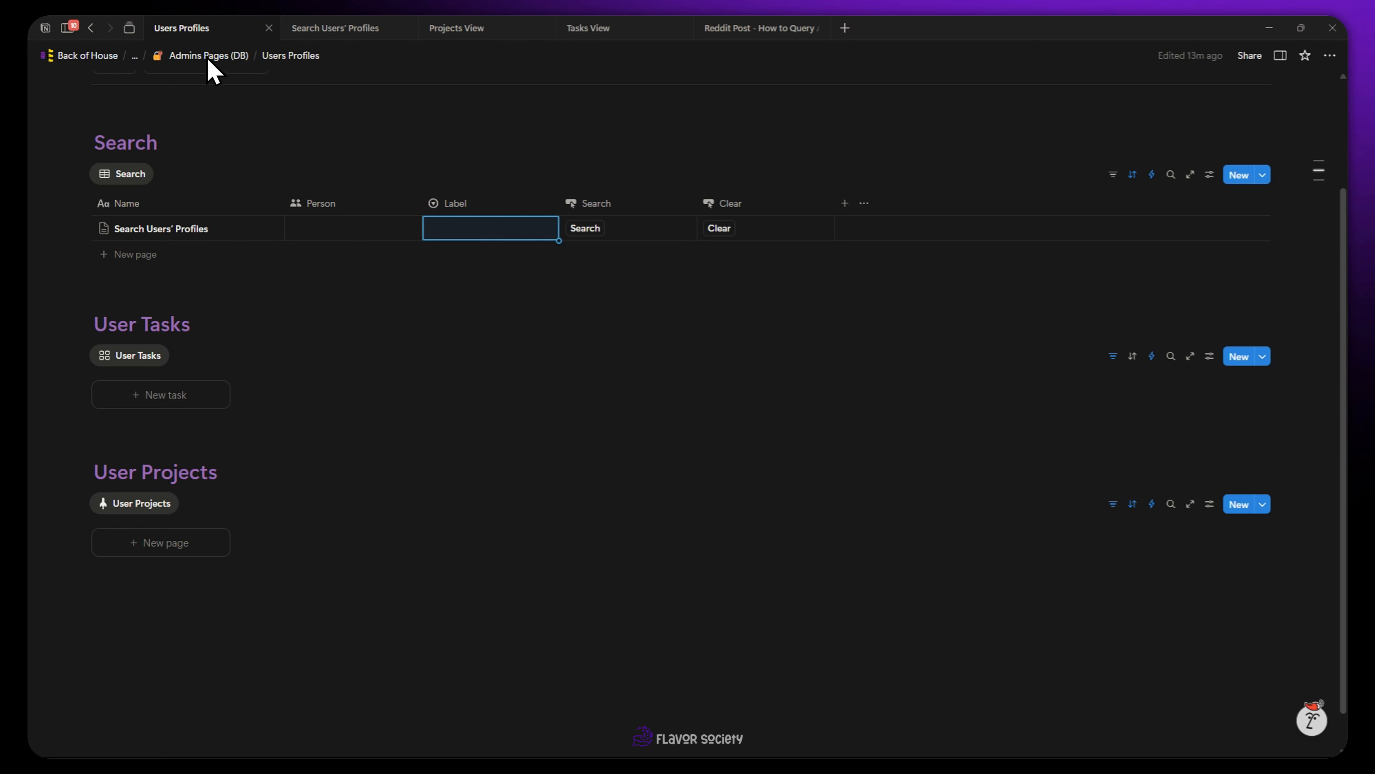
{"action": "scroll", "coordinate": [421, 264], "scroll_direction": "down", "scroll_amount": 4}
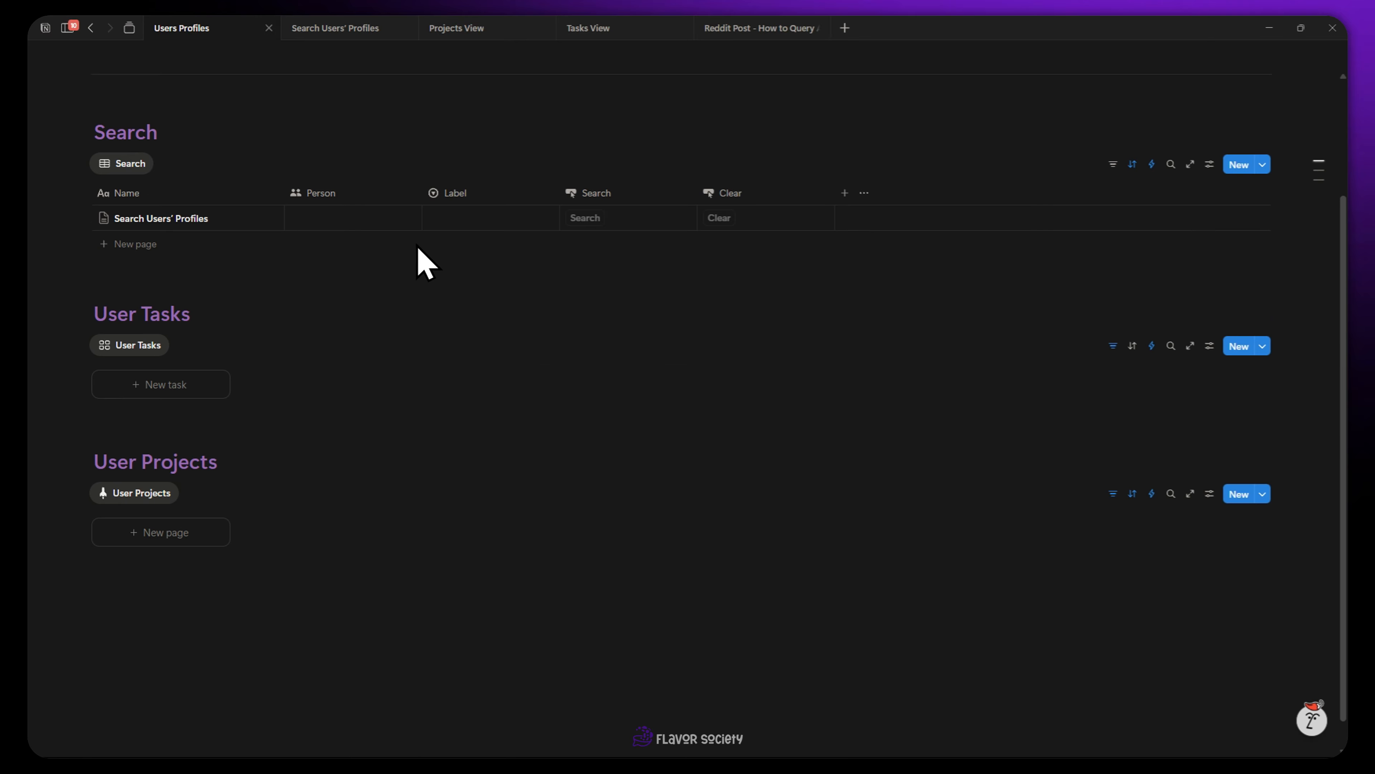
{"action": "left_click", "coordinate": [364, 194]}
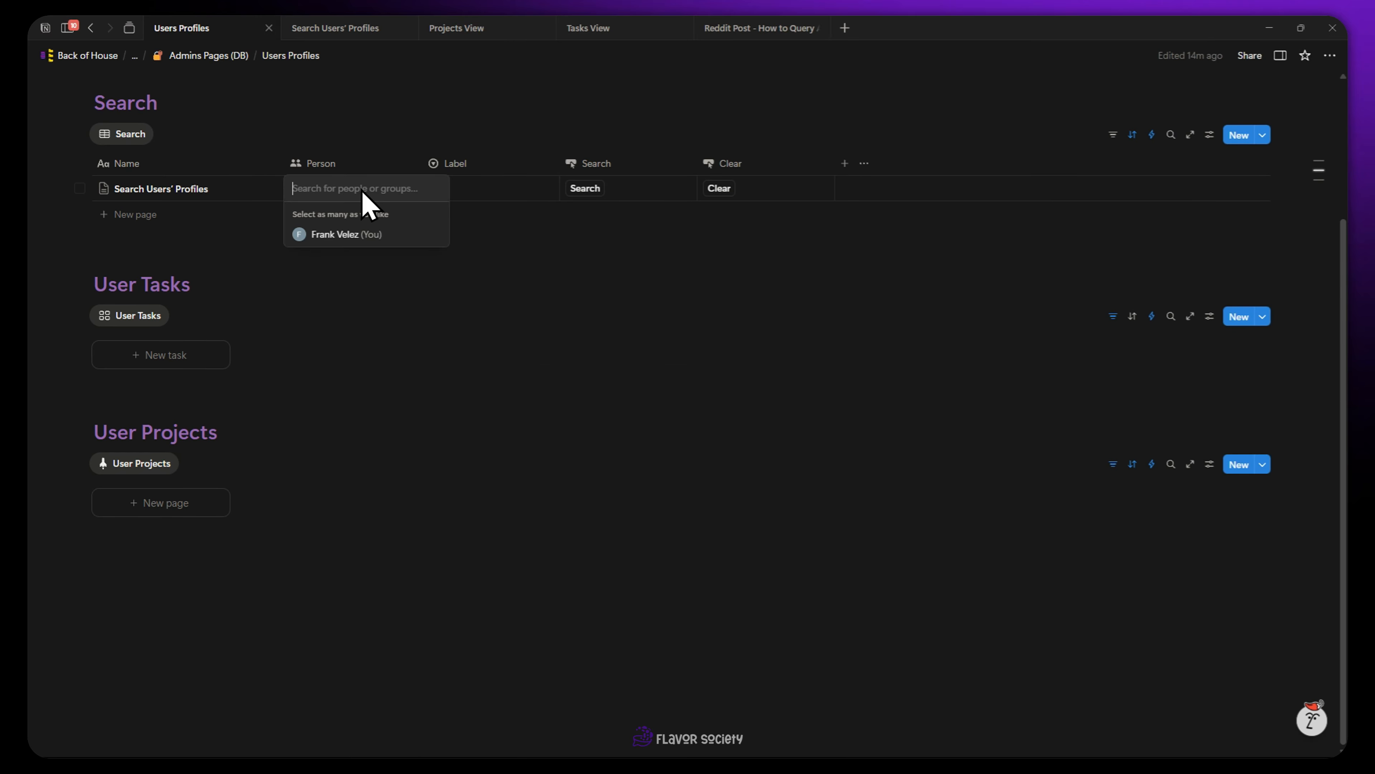
{"action": "left_click", "coordinate": [354, 234]}
{"action": "left_click", "coordinate": [461, 252]}
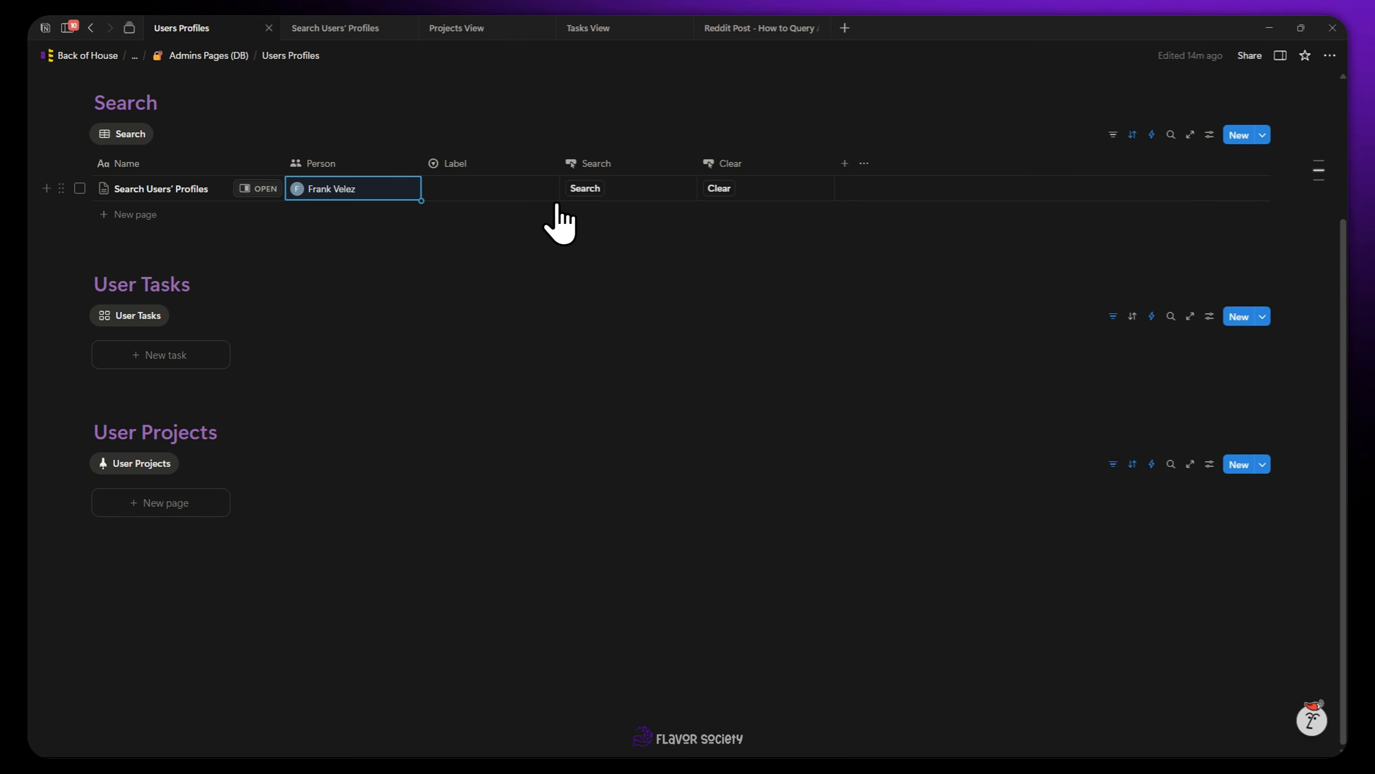
{"action": "left_click", "coordinate": [579, 188]}
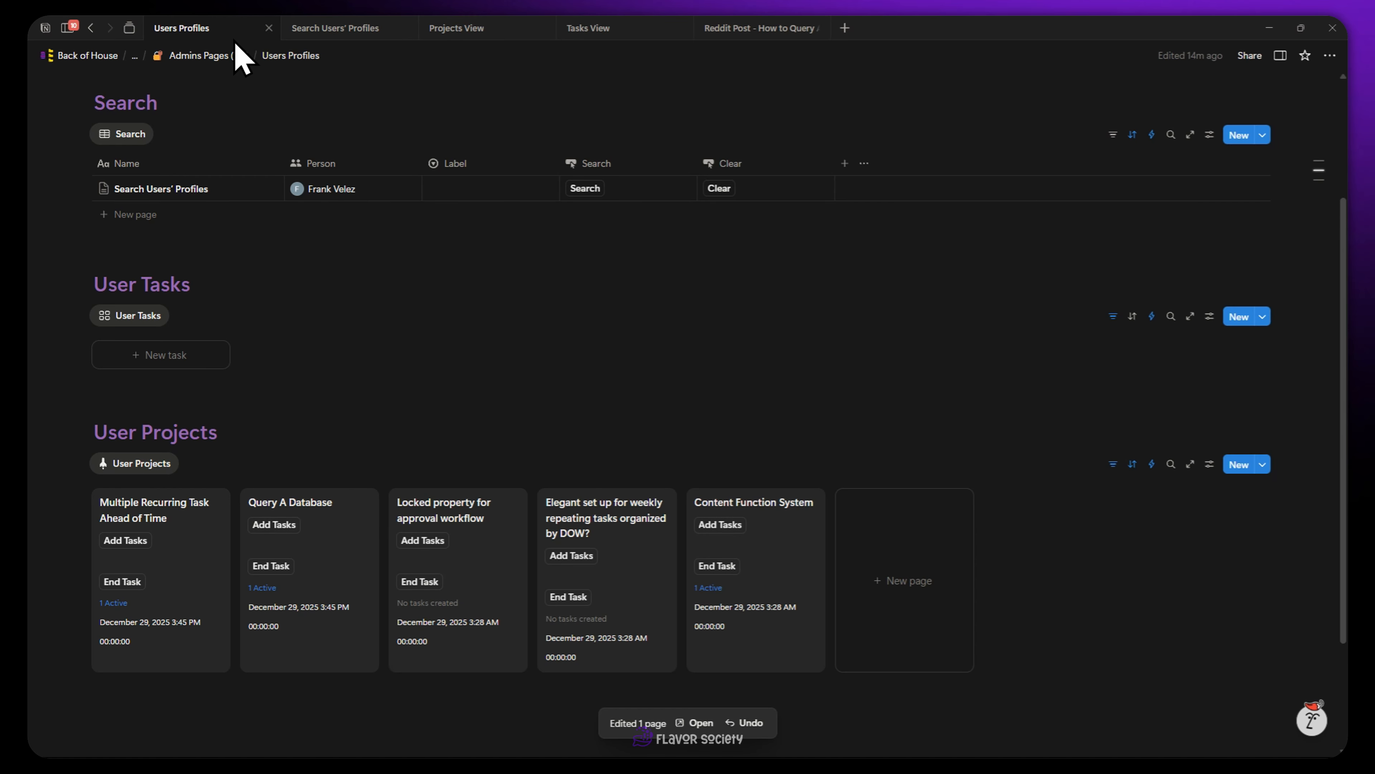
{"action": "key", "text": "ctrl+r"}
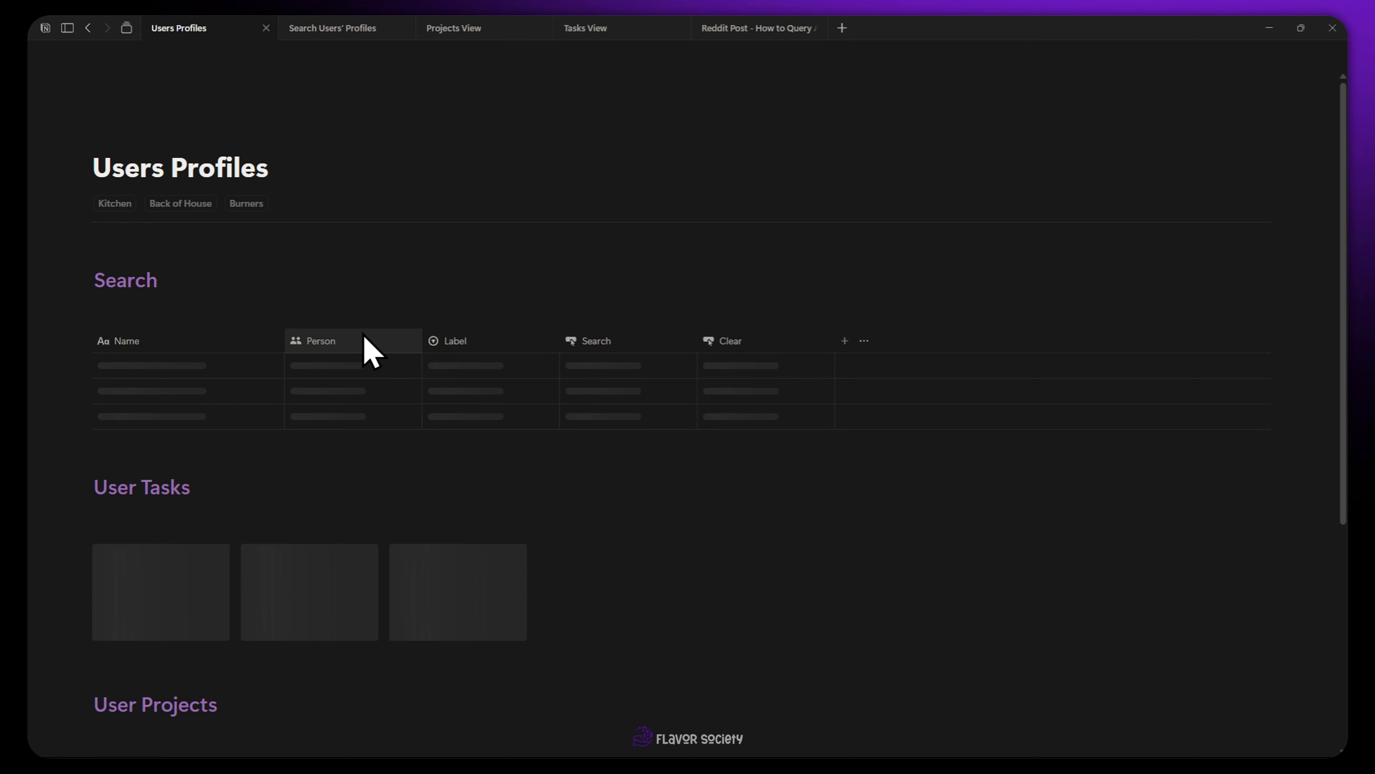
{"action": "scroll", "coordinate": [466, 379], "scroll_direction": "down", "scroll_amount": 1}
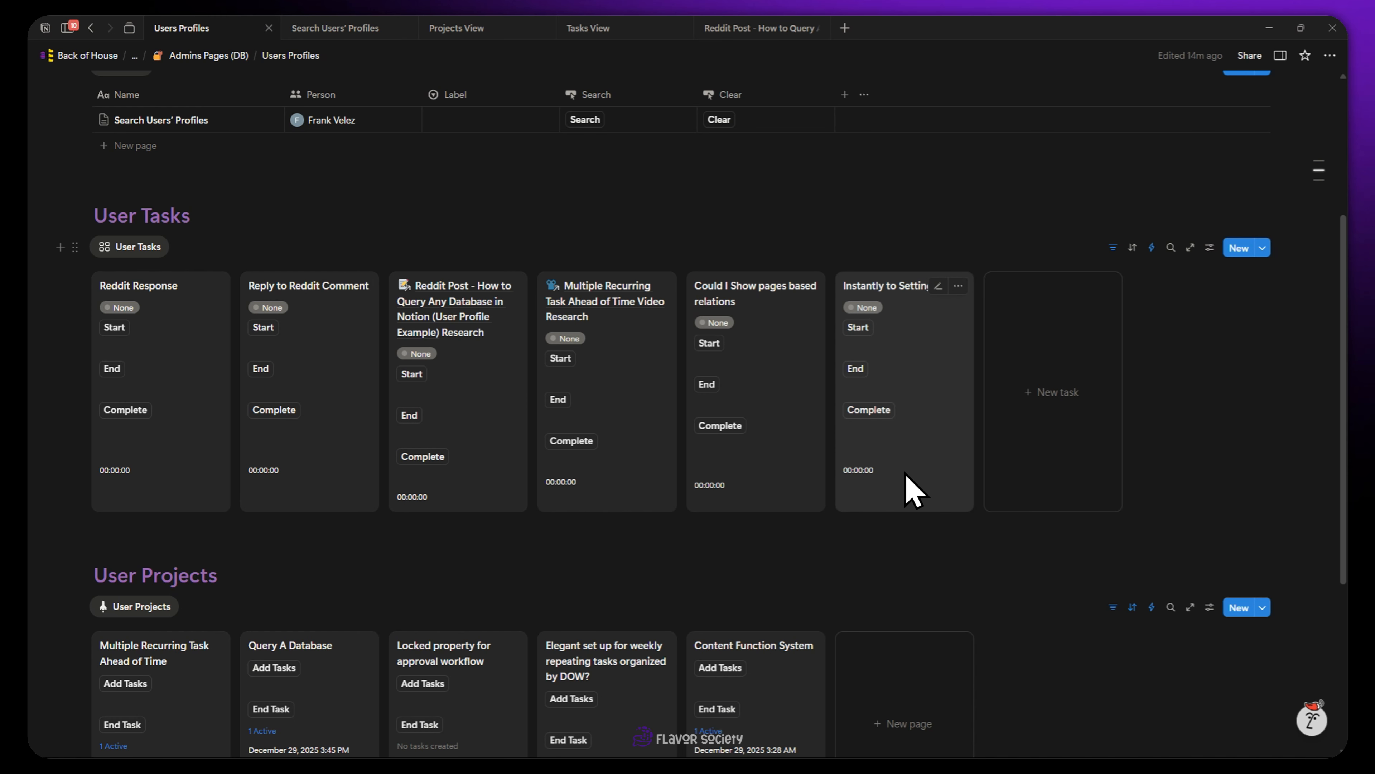
{"action": "scroll", "coordinate": [914, 490], "scroll_direction": "down", "scroll_amount": 2}
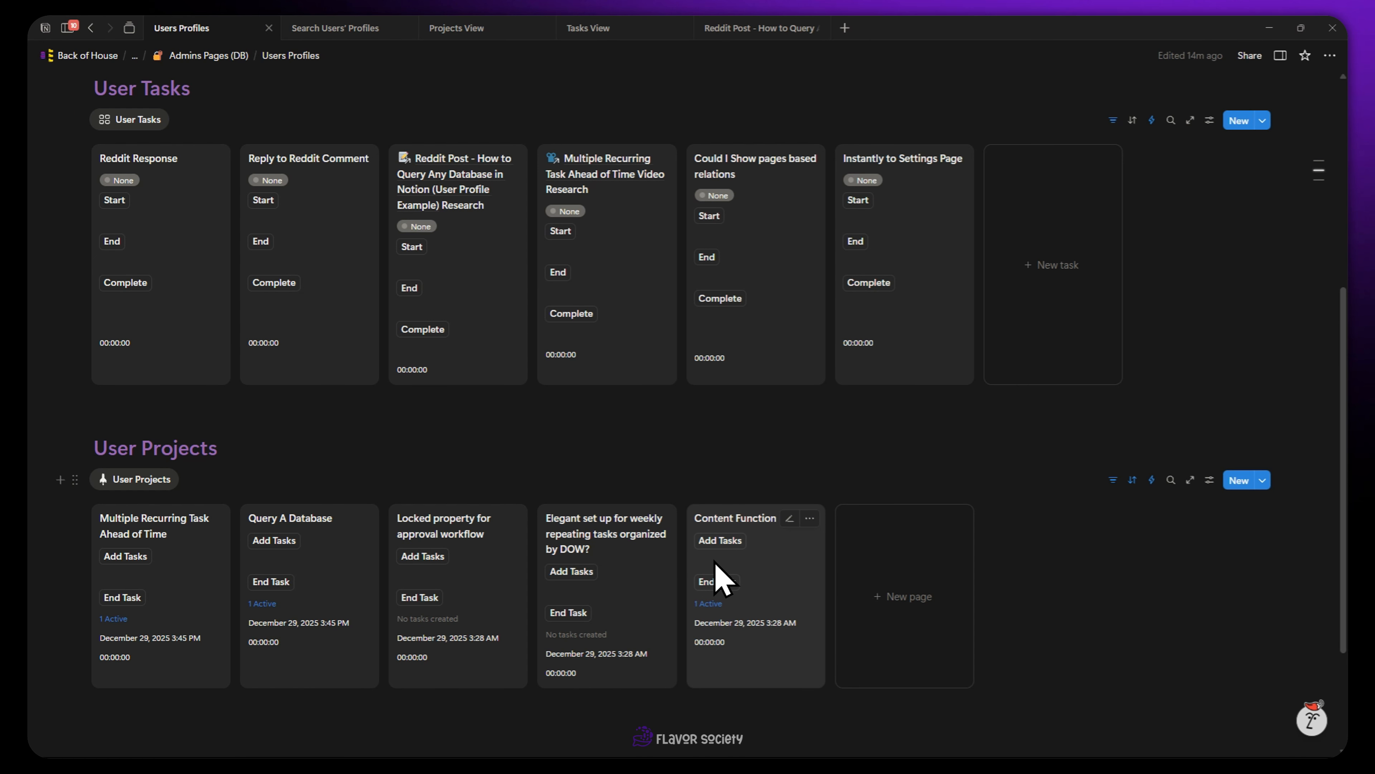
- Set the search entry's Label to Media and run the search with both Person and Label
{"action": "scroll", "coordinate": [715, 558], "scroll_direction": "up", "scroll_amount": 3}
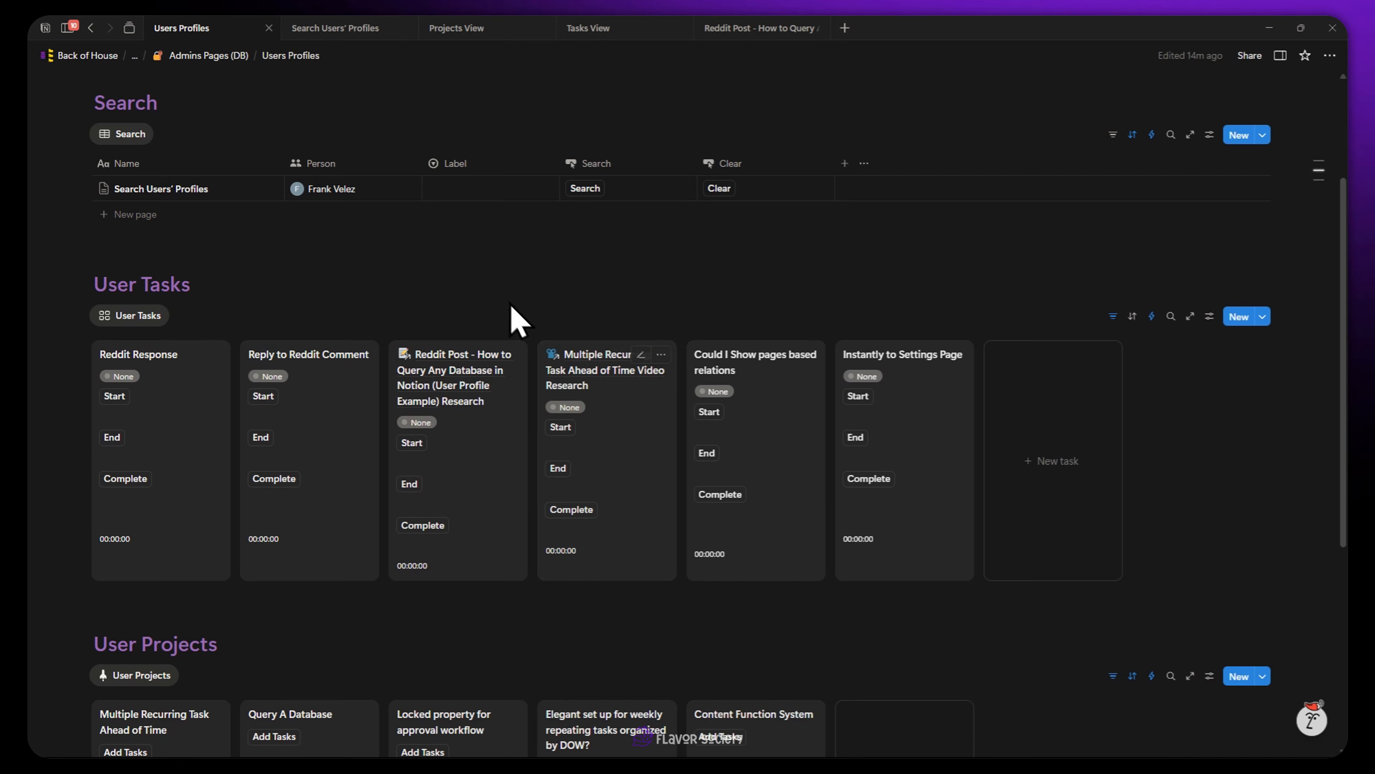
{"action": "left_click", "coordinate": [449, 195]}
{"action": "left_click", "coordinate": [459, 235]}
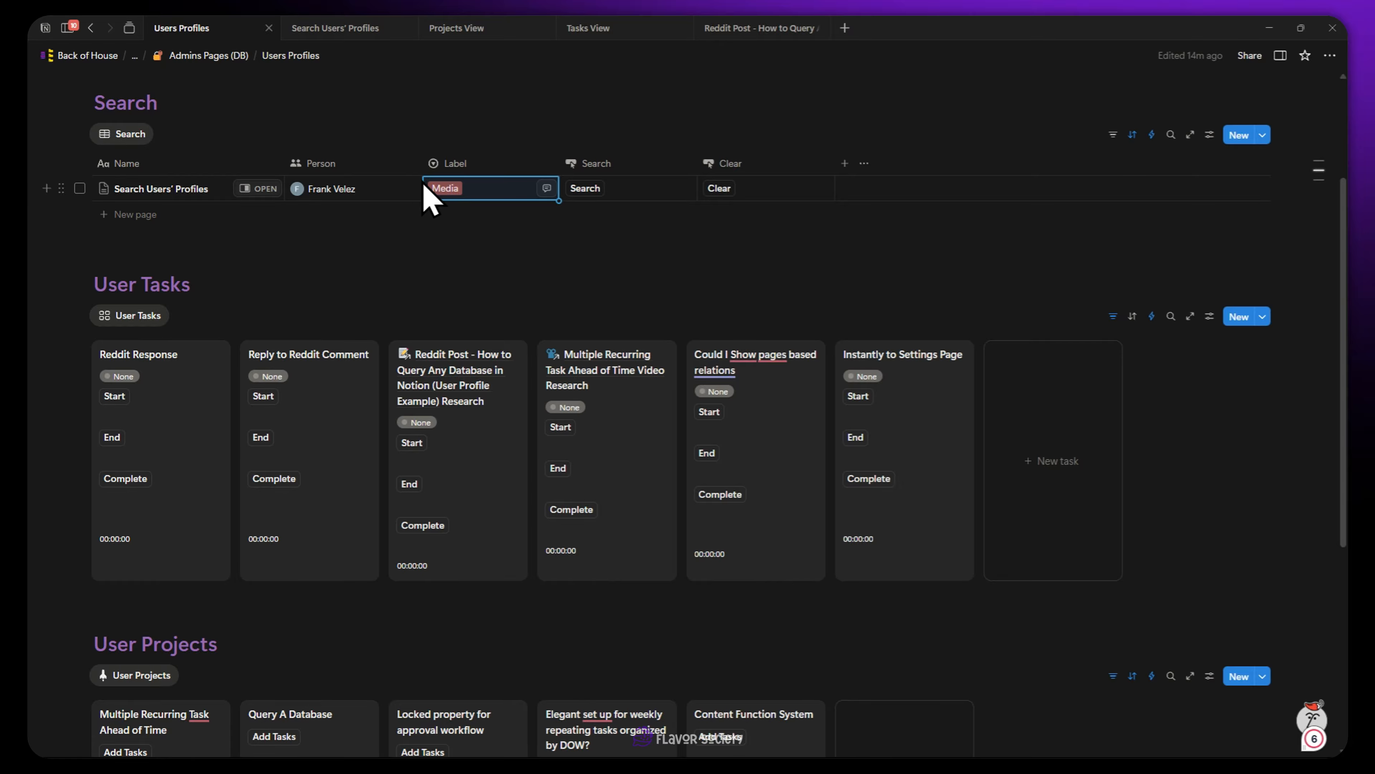
{"action": "left_click", "coordinate": [577, 188]}
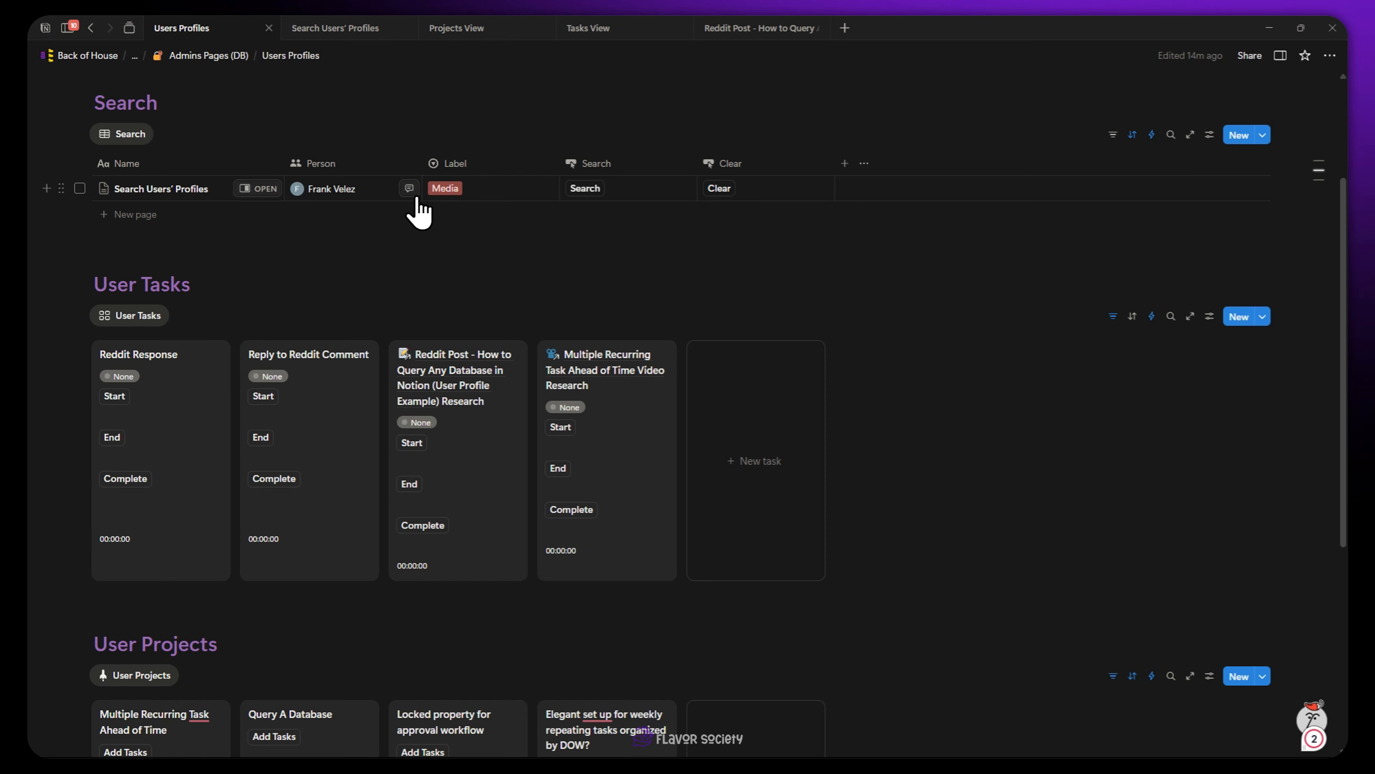
- Remove the Person from the search entry, search by the Media label alone, and refresh the page
{"action": "left_click", "coordinate": [398, 191]}
{"action": "left_click", "coordinate": [365, 188]}
{"action": "key", "text": "Escape"}
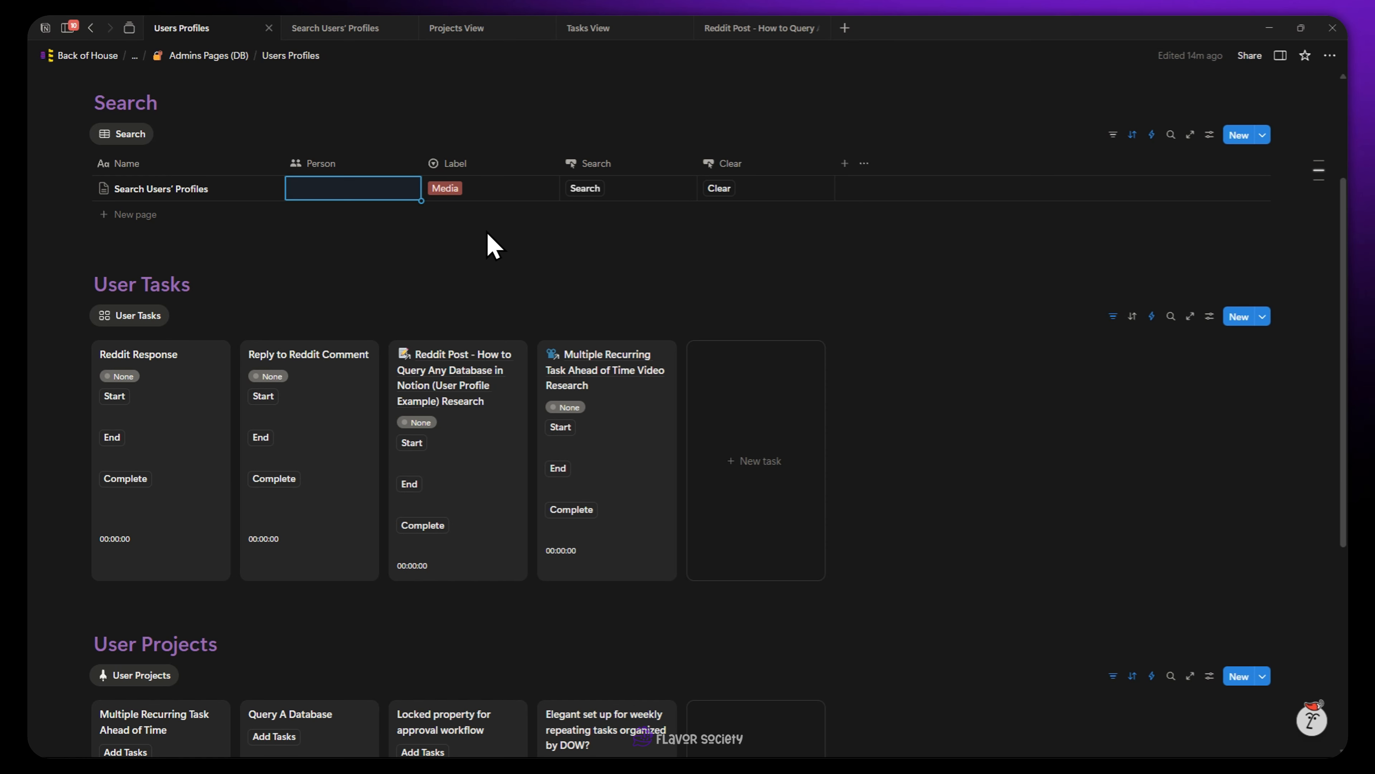
{"action": "scroll", "coordinate": [480, 195], "scroll_direction": "down", "scroll_amount": 1}
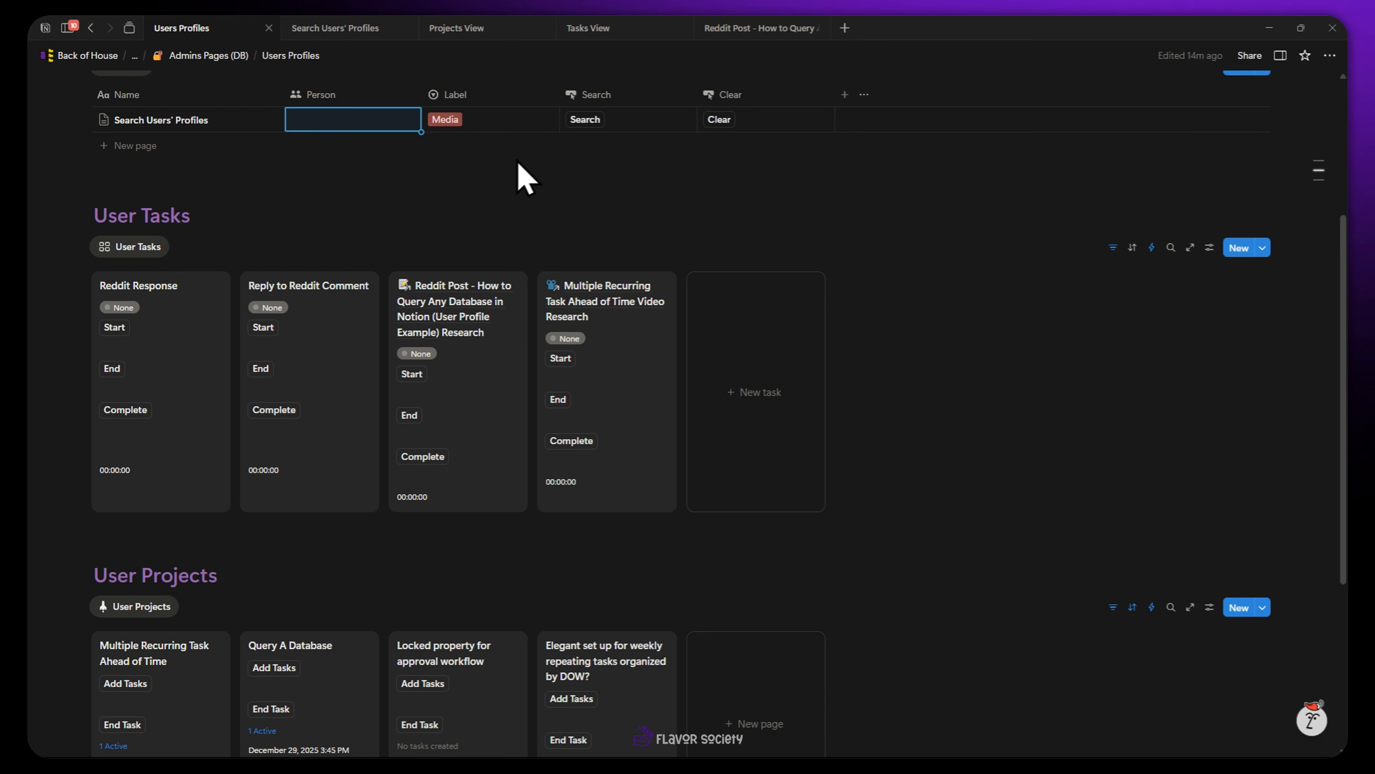
{"action": "left_click", "coordinate": [582, 120]}
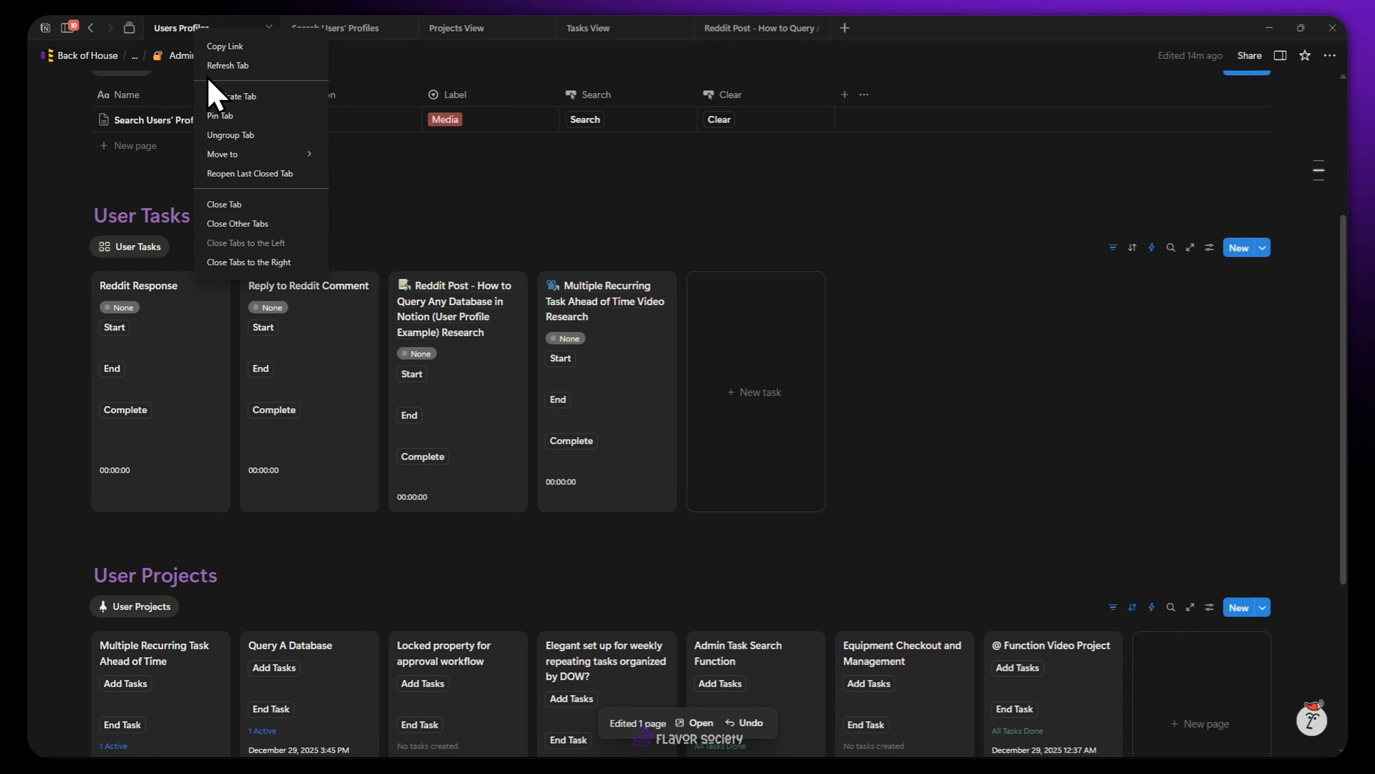
{"action": "left_click", "coordinate": [214, 68]}
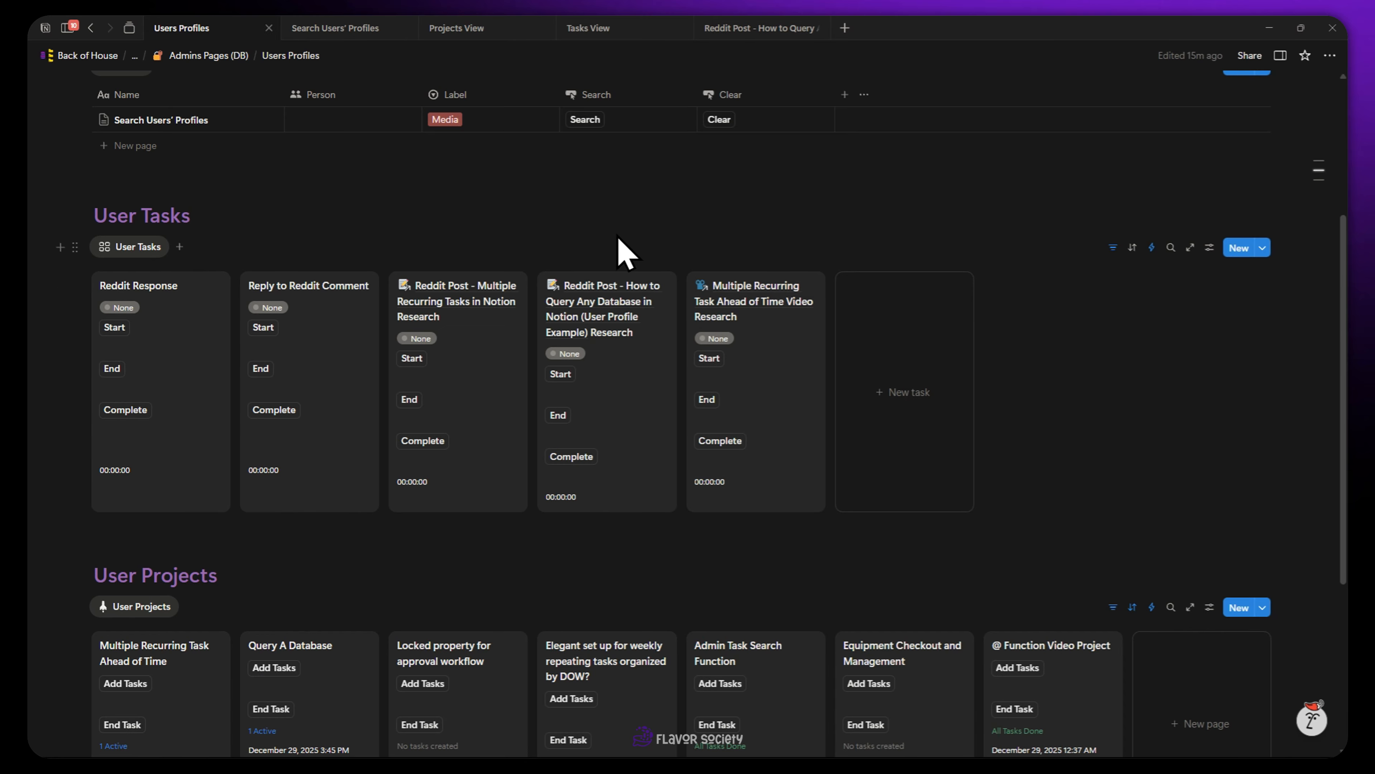
- Clear the search criteria and results on Users Profiles and switch to the Search Users' Profiles page
{"action": "scroll", "coordinate": [601, 292], "scroll_direction": "up", "scroll_amount": 1}
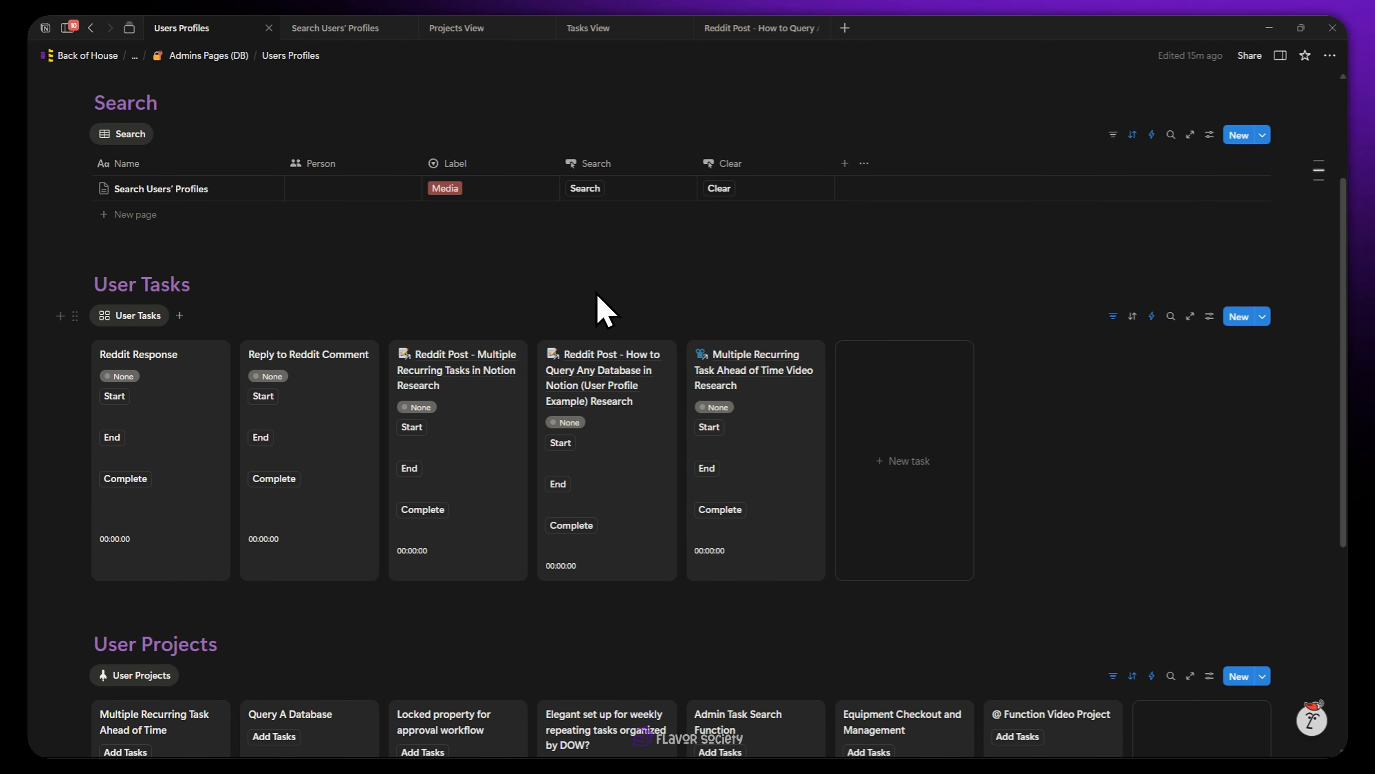
{"action": "left_click", "coordinate": [728, 189]}
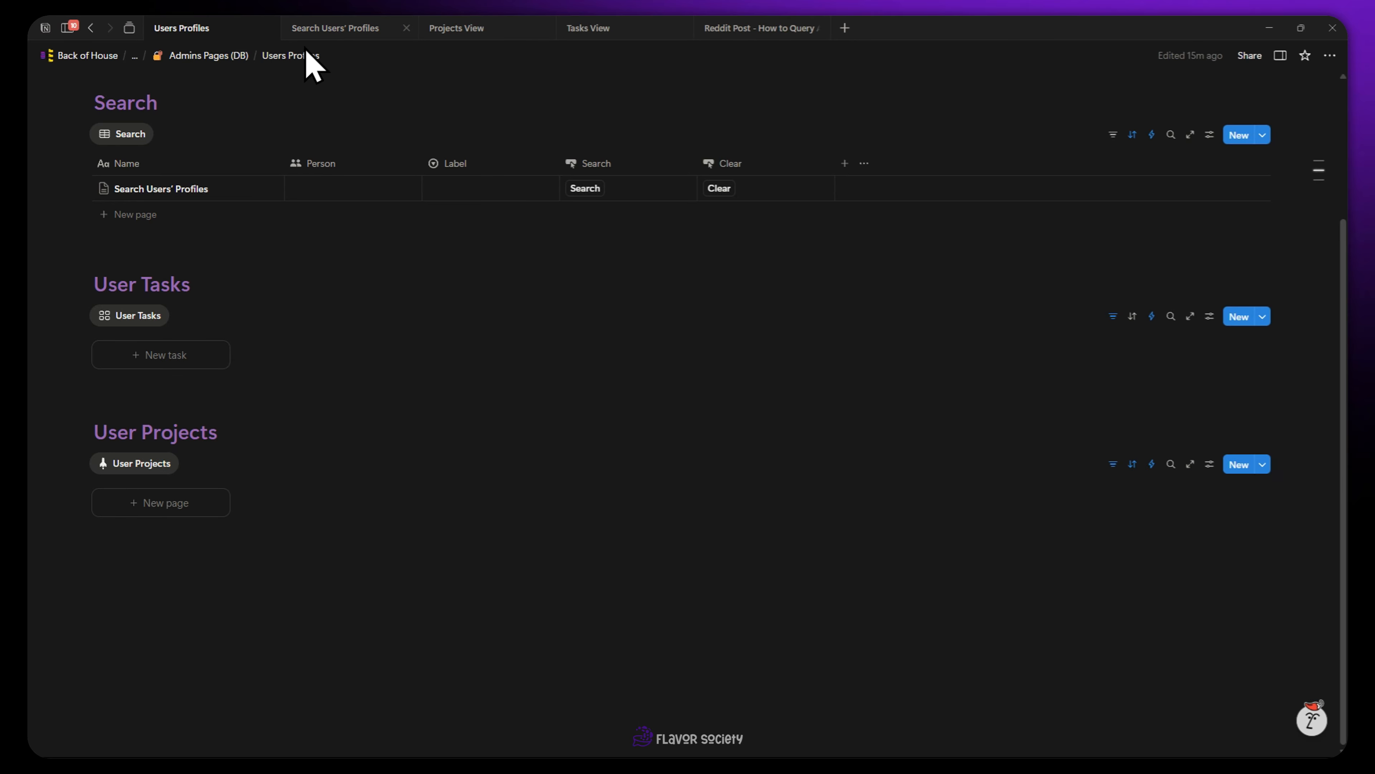
{"action": "mouse_move", "coordinate": [185, 182]}
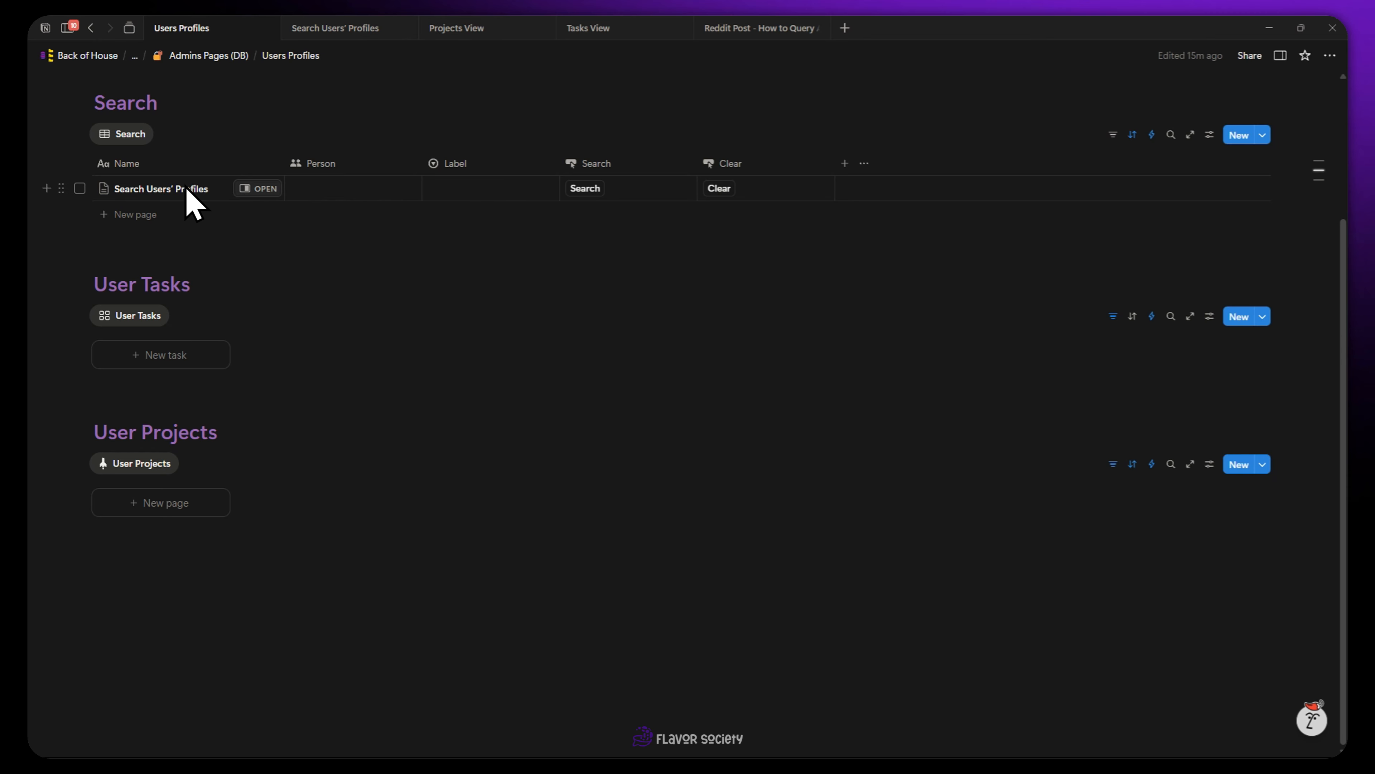
{"action": "left_click", "coordinate": [336, 27]}
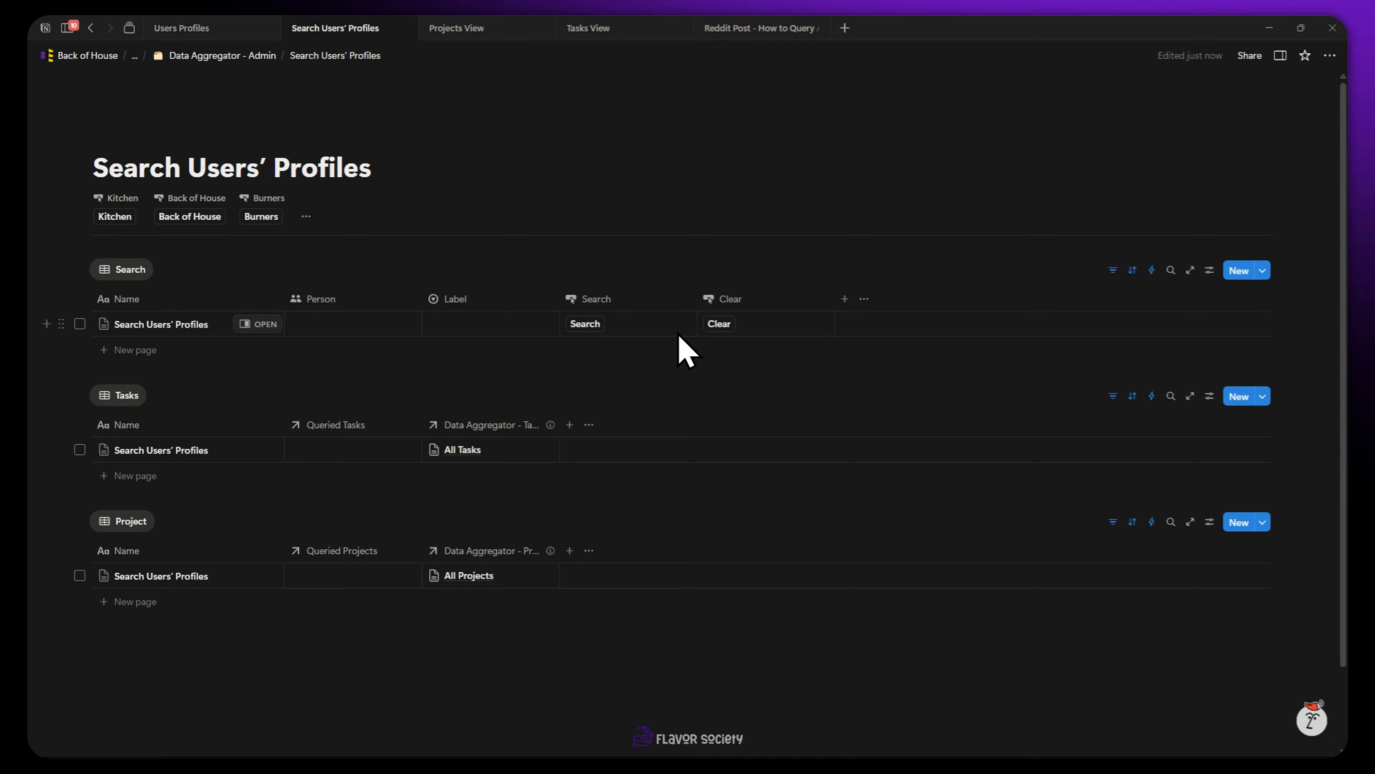
- Set the Person of the Search Users' Profiles entry to the workspace member and run the search
{"action": "left_click", "coordinate": [374, 325]}
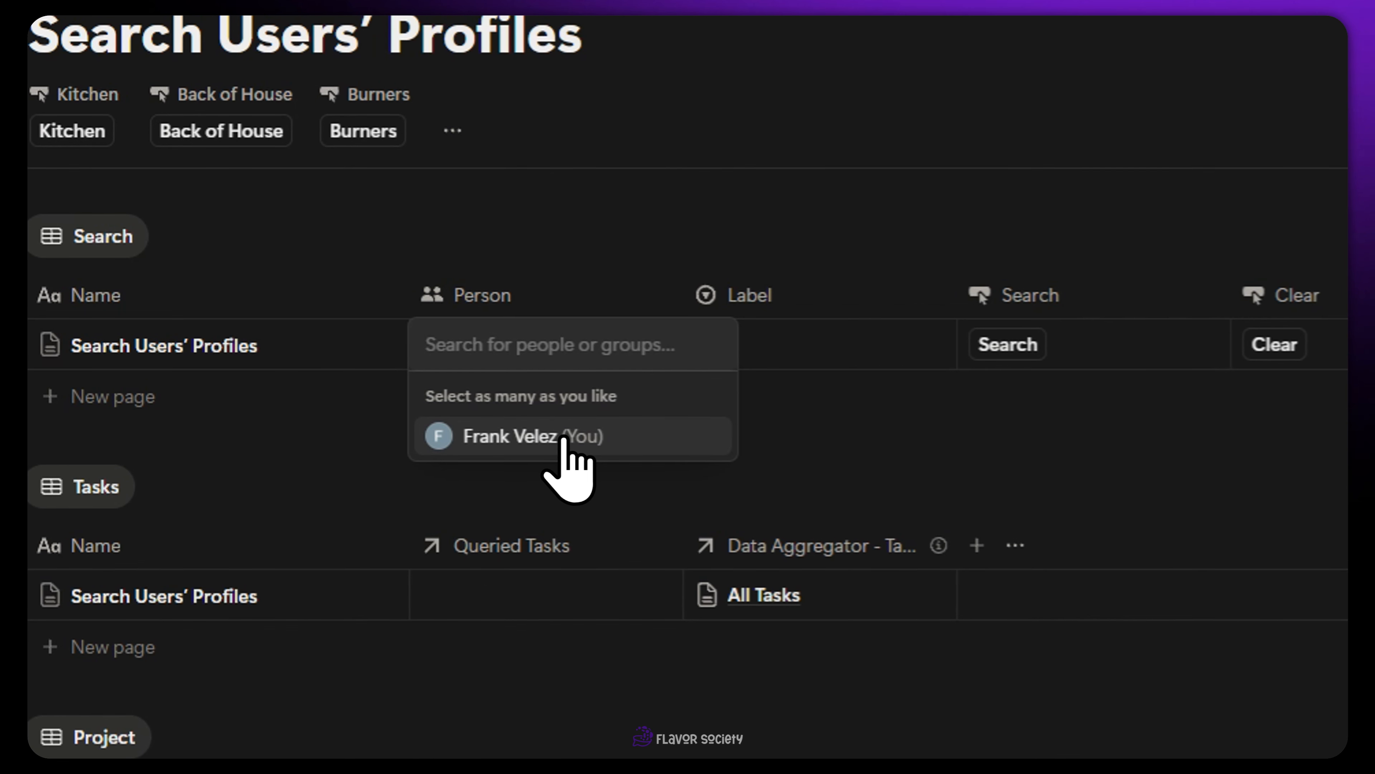
{"action": "left_click", "coordinate": [563, 440]}
{"action": "key", "text": "Escape"}
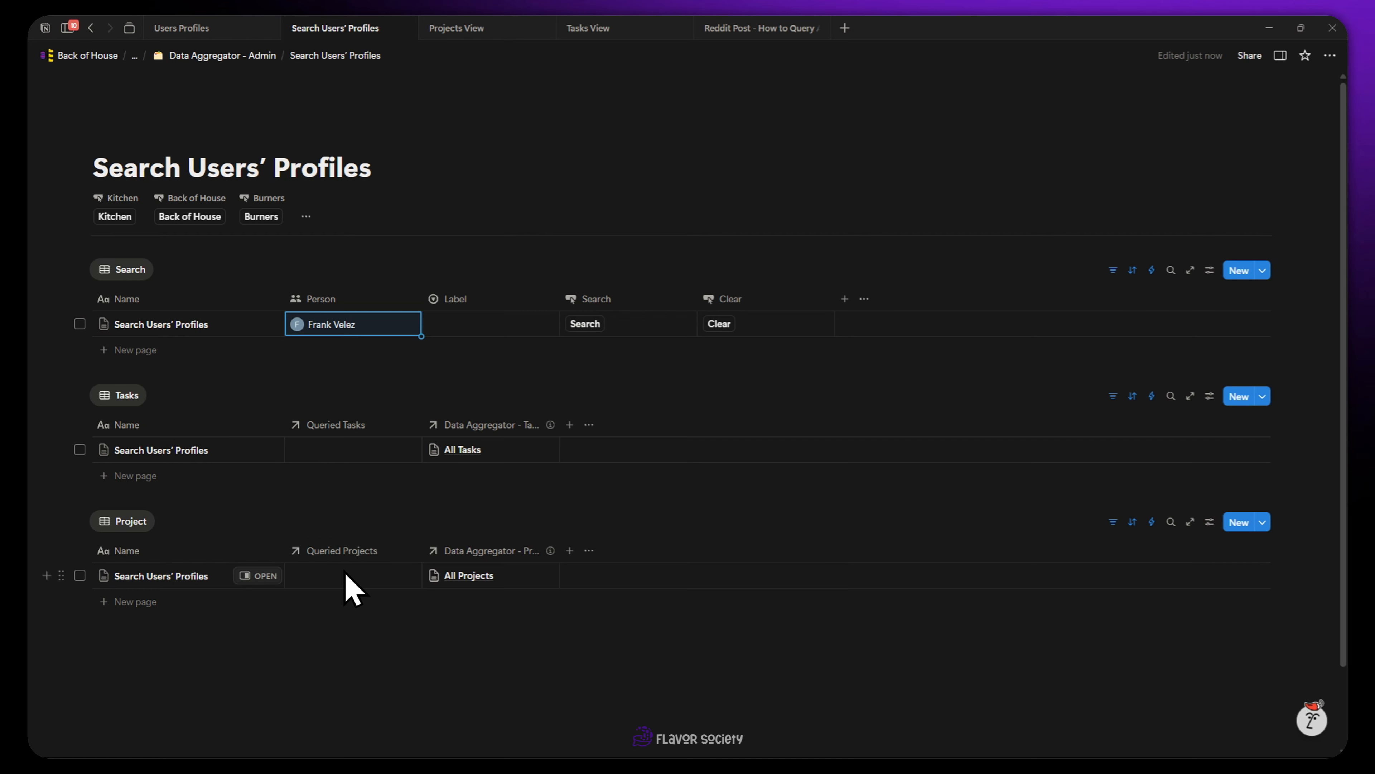
{"action": "left_click", "coordinate": [585, 324]}
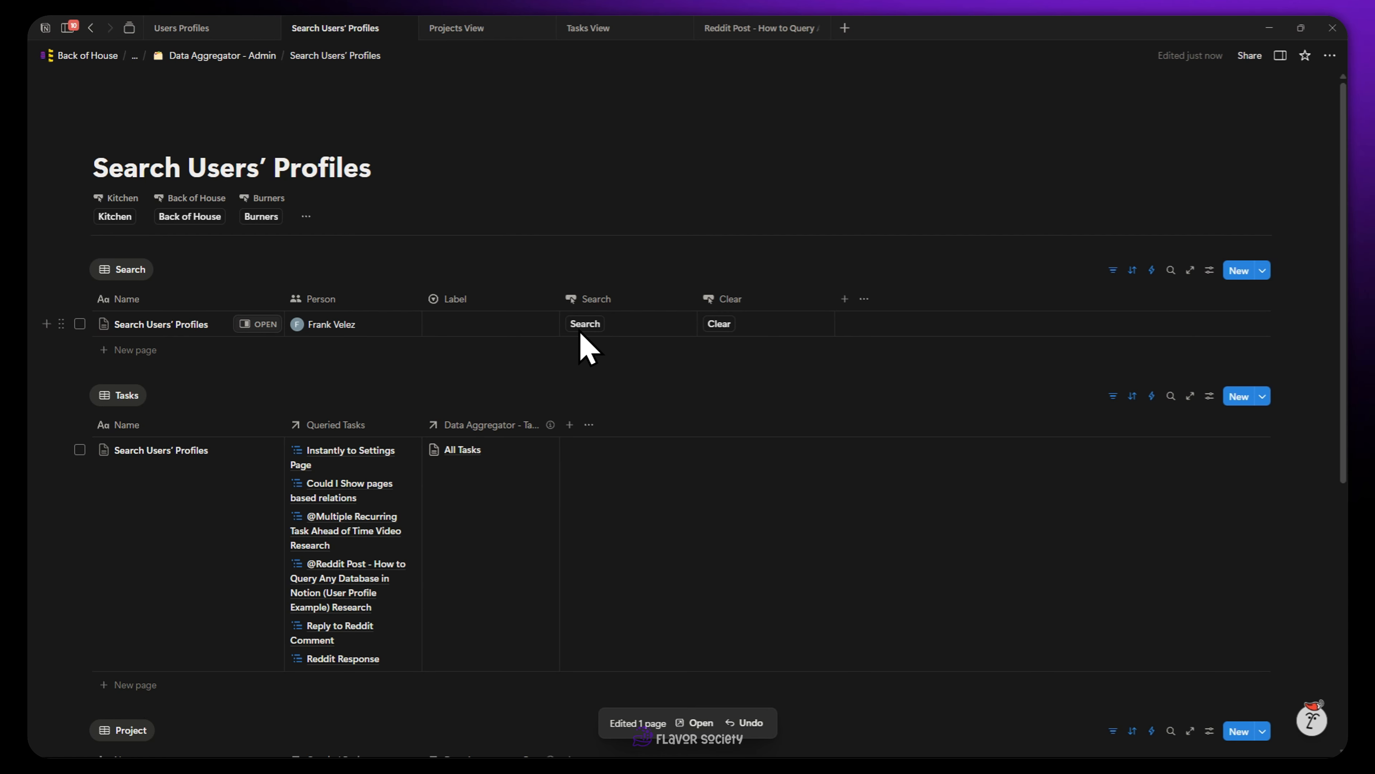
- Add the Media label to the Search Users' Profiles entry and rerun the search
{"action": "left_click", "coordinate": [492, 328]}
{"action": "left_click", "coordinate": [469, 371]}
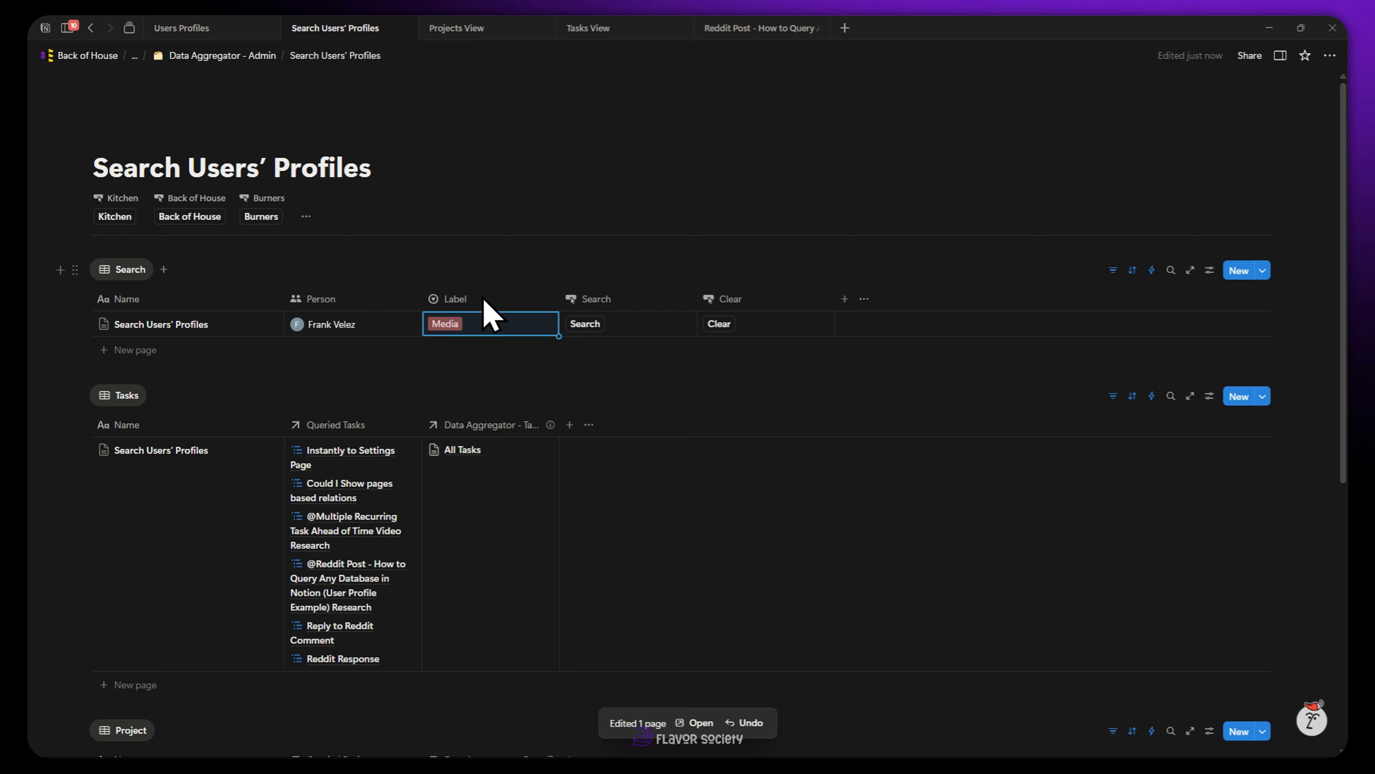
{"action": "left_click", "coordinate": [579, 325]}
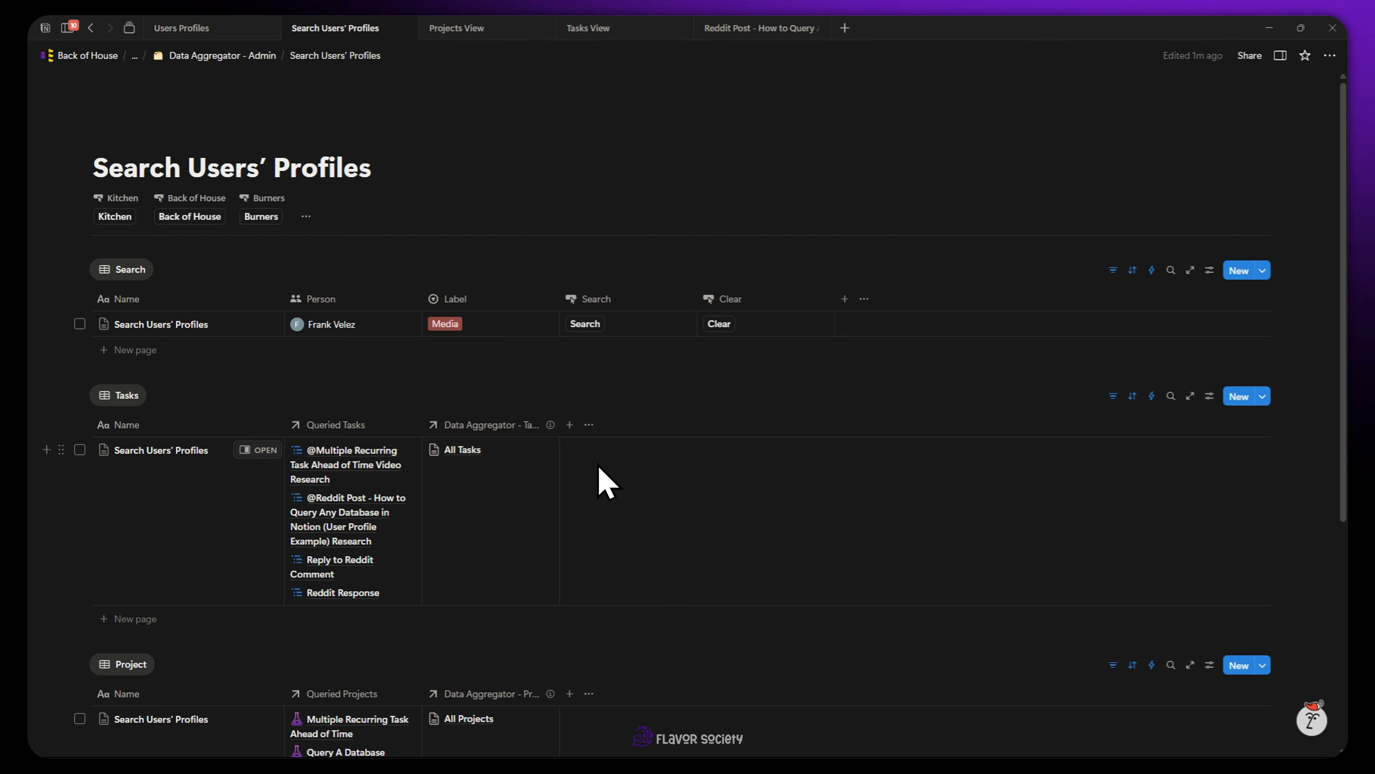
- Open the Search button's automation on Search Users' Profiles and bring up the formula of its Users' Tasks variable
{"action": "left_click", "coordinate": [599, 300]}
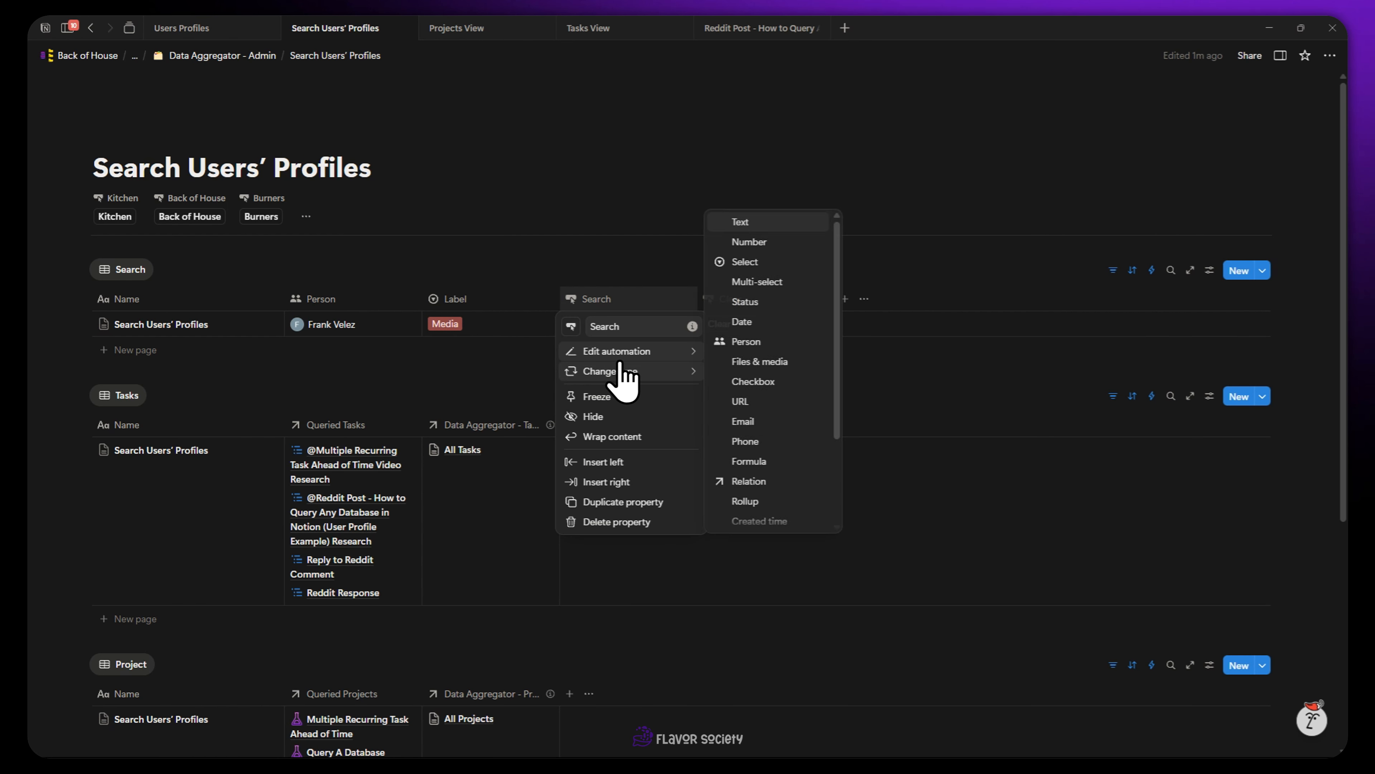
{"action": "left_click", "coordinate": [623, 352]}
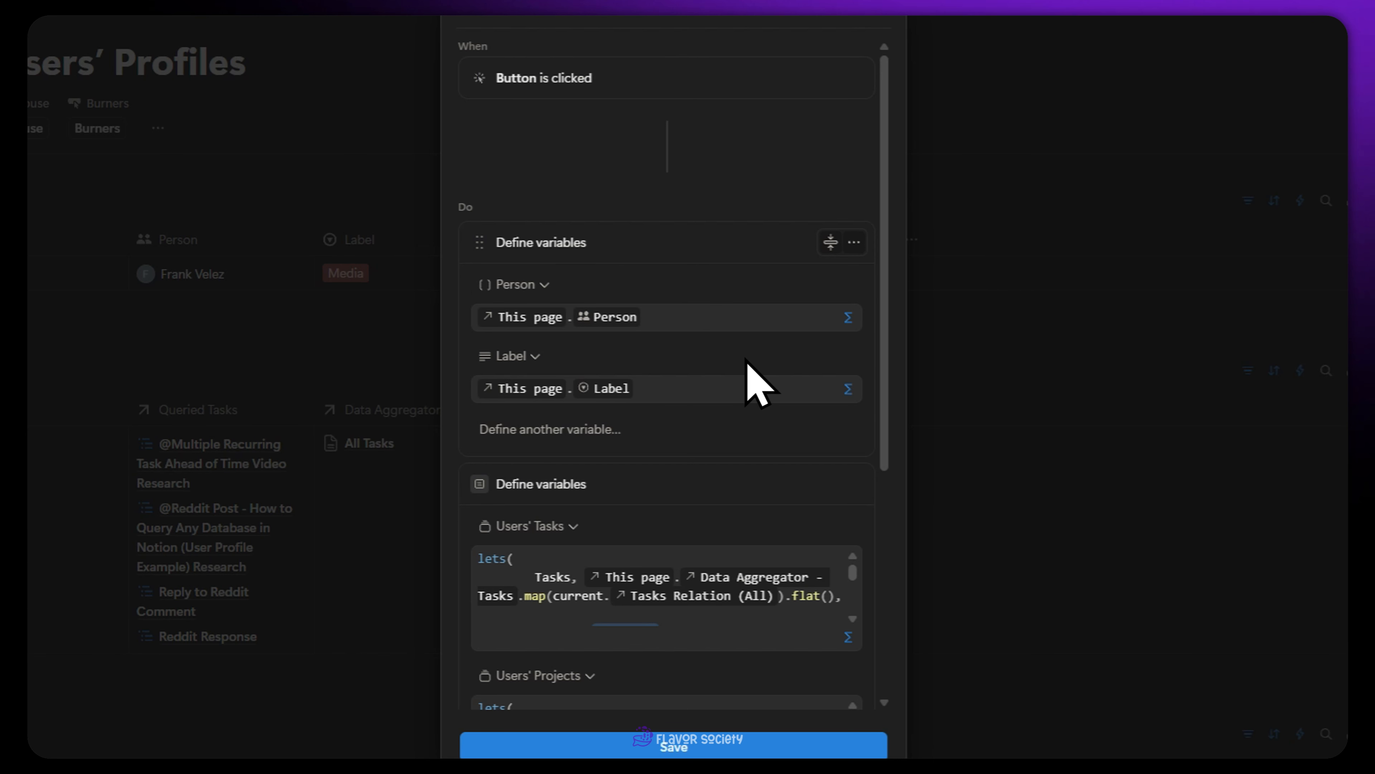
{"action": "scroll", "coordinate": [745, 386], "scroll_direction": "down", "scroll_amount": 5}
{"action": "scroll", "coordinate": [677, 347], "scroll_direction": "down", "scroll_amount": 3}
{"action": "left_click", "coordinate": [677, 347]}
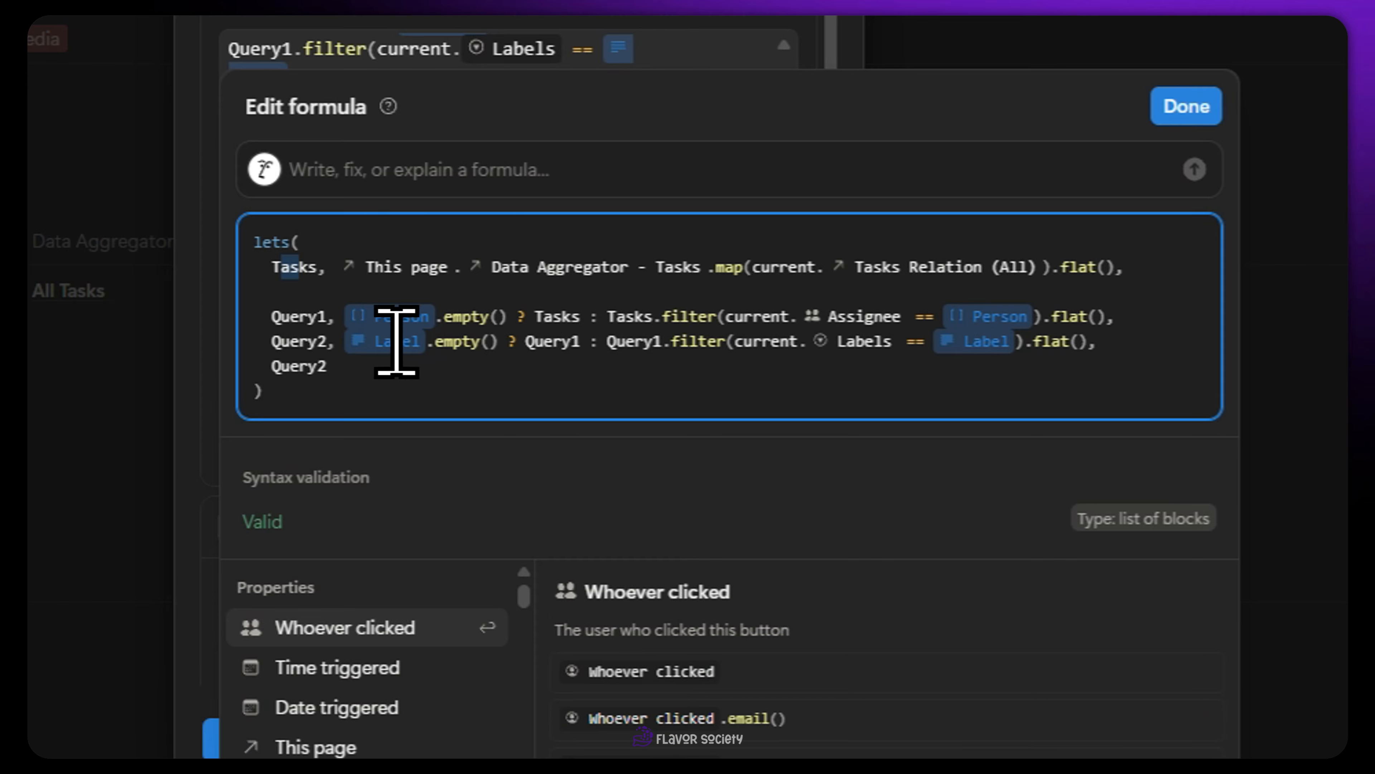
- Examine the Users' Tasks formula, covering the Tasks definition, the Query1 Person filter, the Query2 Label filter and the returned Query2
{"action": "left_click_drag", "start_coordinate": [281, 317], "coordinate": [317, 317]}
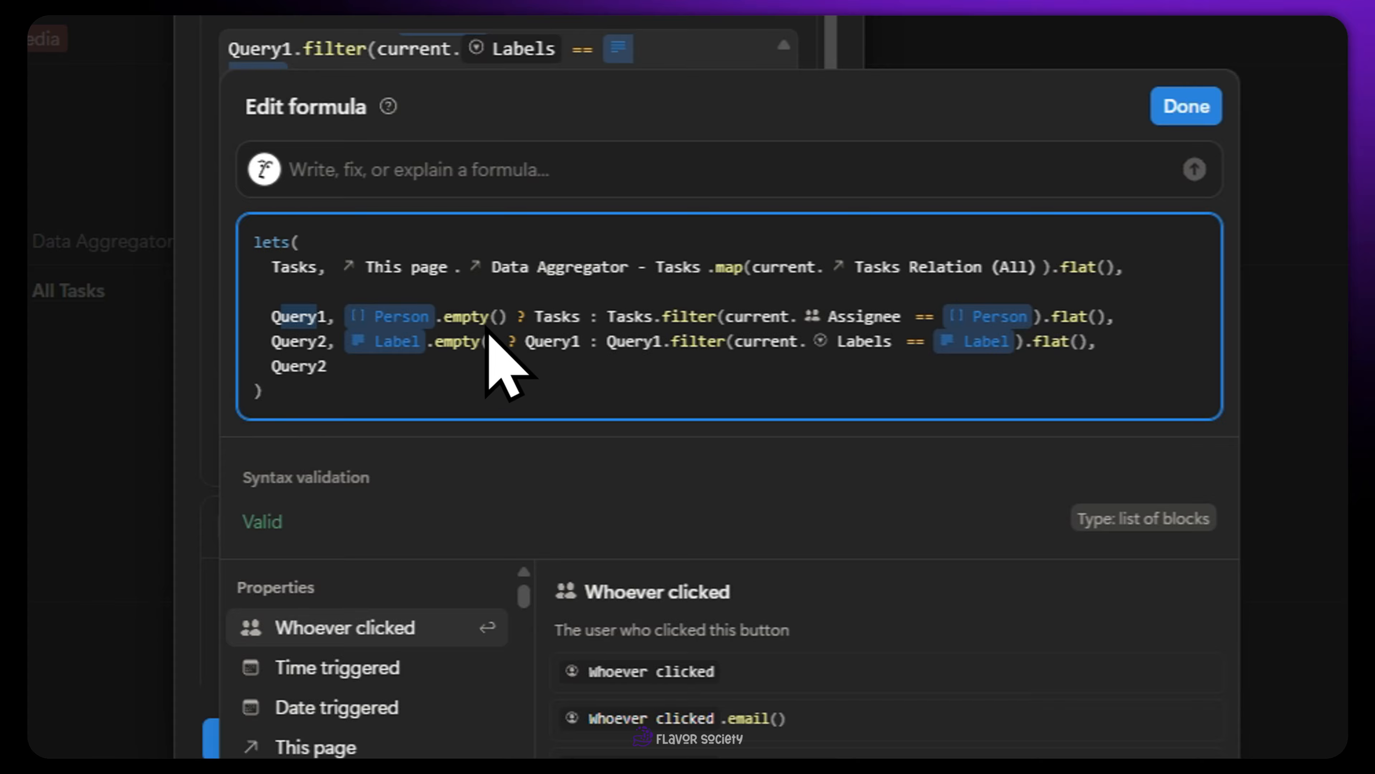
{"action": "left_click_drag", "start_coordinate": [263, 242], "coordinate": [1075, 297]}
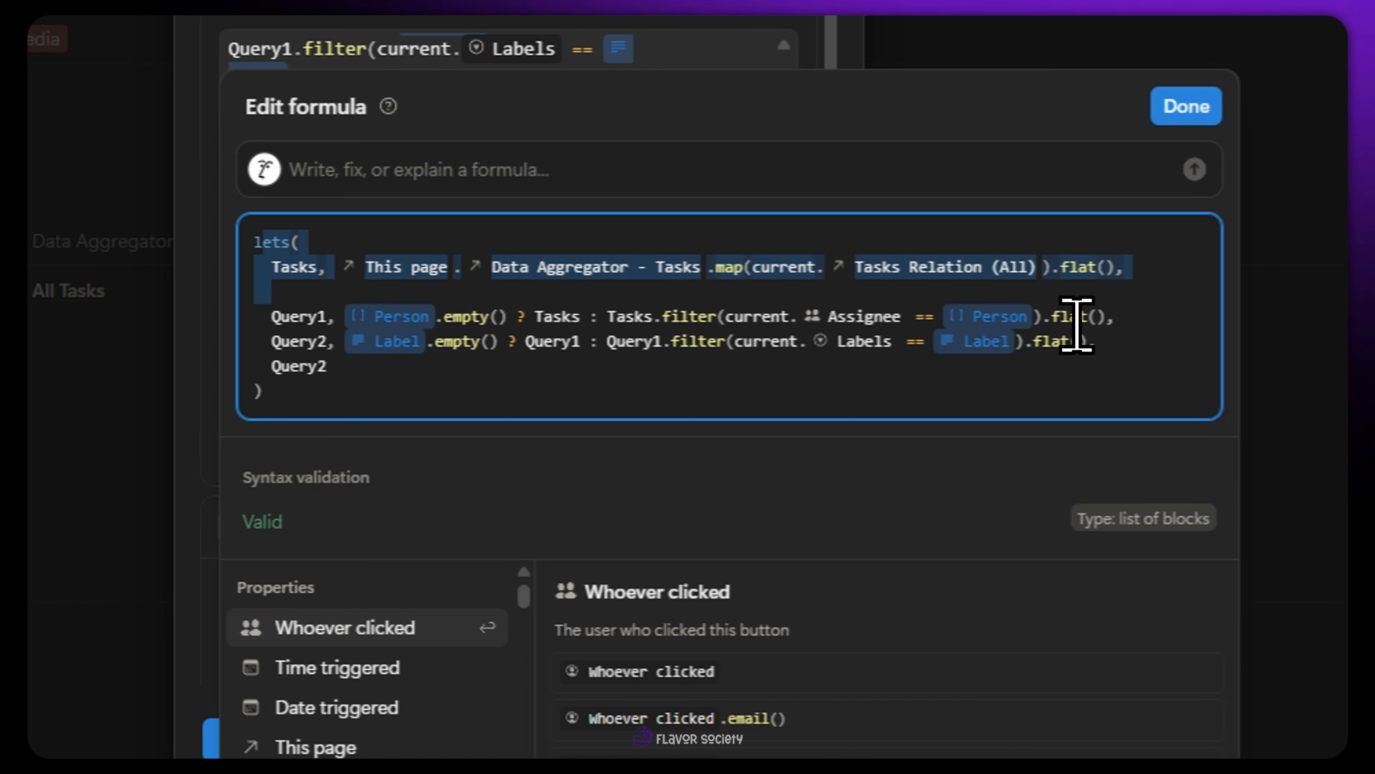
{"action": "left_click_drag", "start_coordinate": [508, 317], "coordinate": [571, 318]}
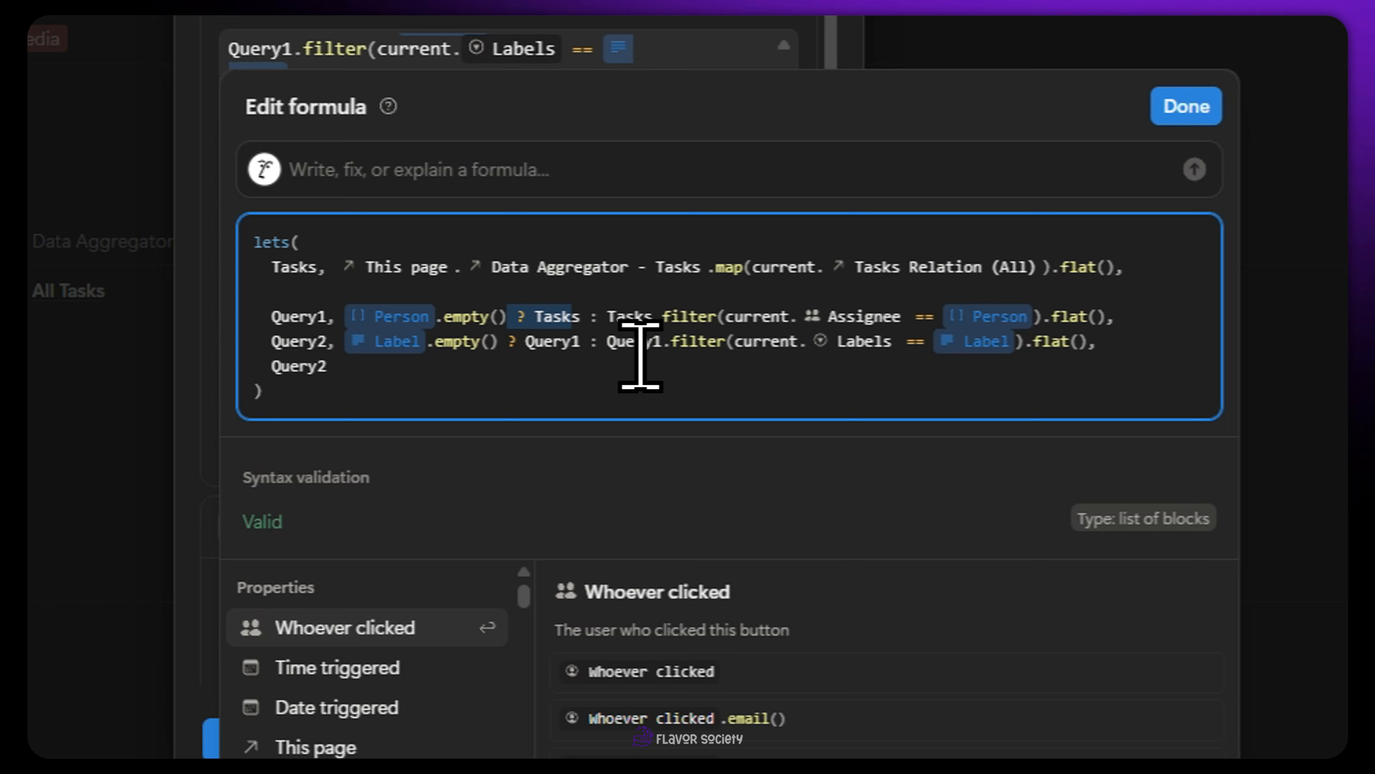
{"action": "left_click", "coordinate": [626, 318]}
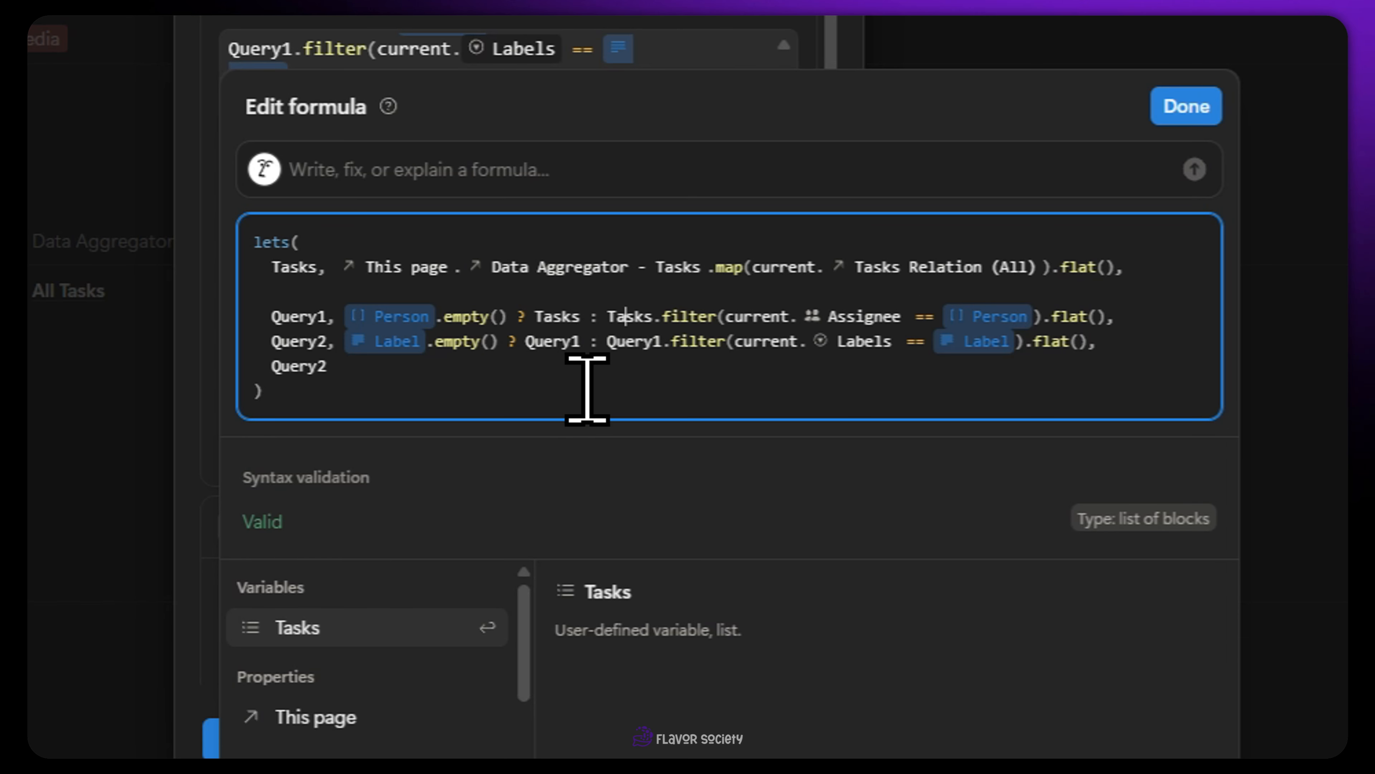
{"action": "double_click", "coordinate": [595, 344]}
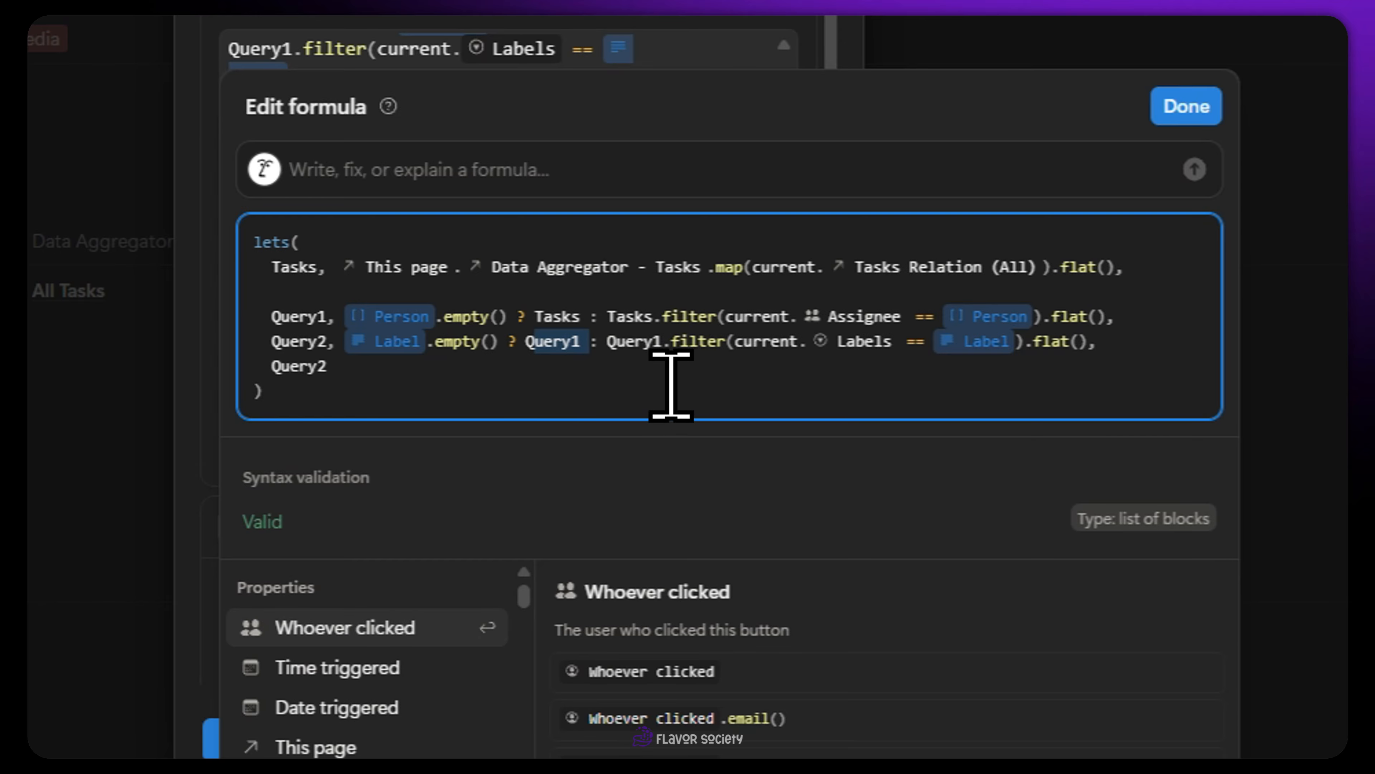
{"action": "left_click_drag", "start_coordinate": [608, 342], "coordinate": [1137, 380]}
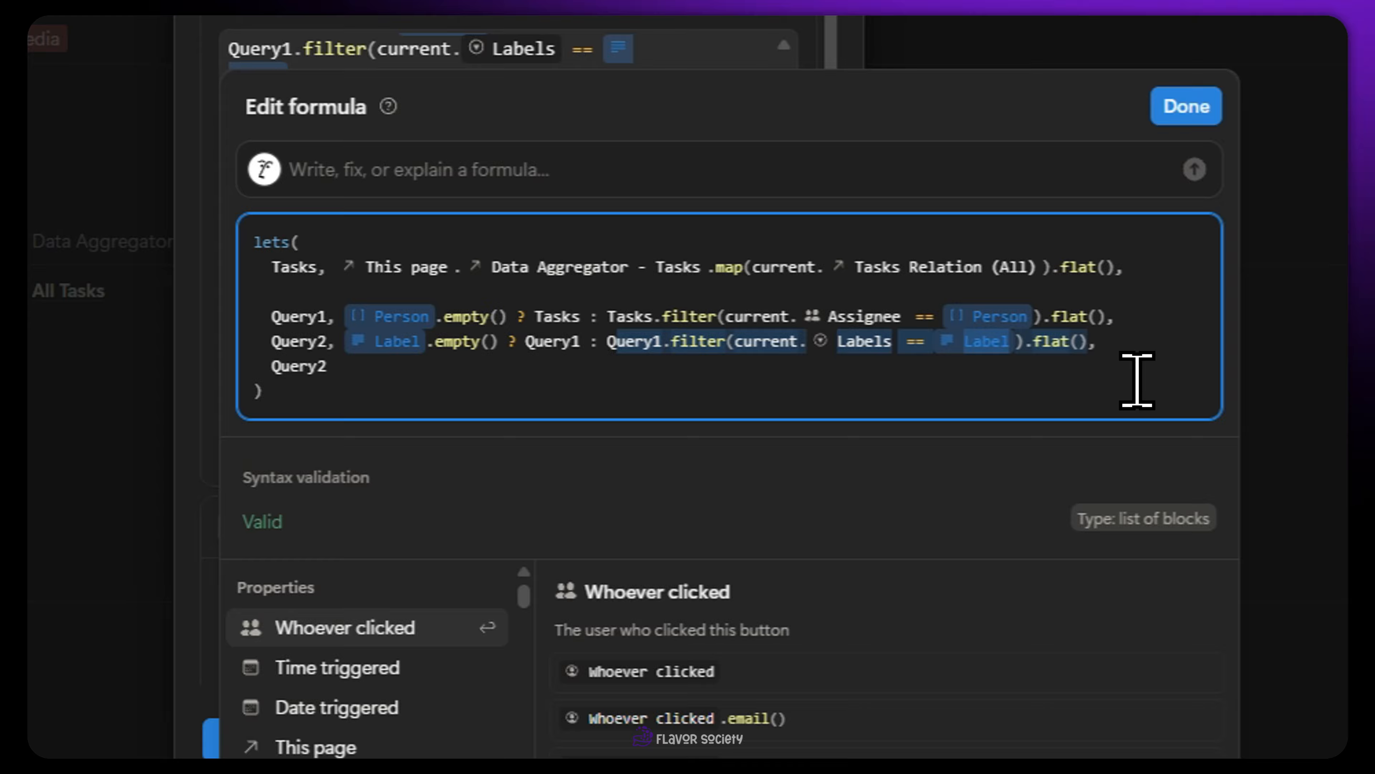
{"action": "left_click", "coordinate": [332, 374]}
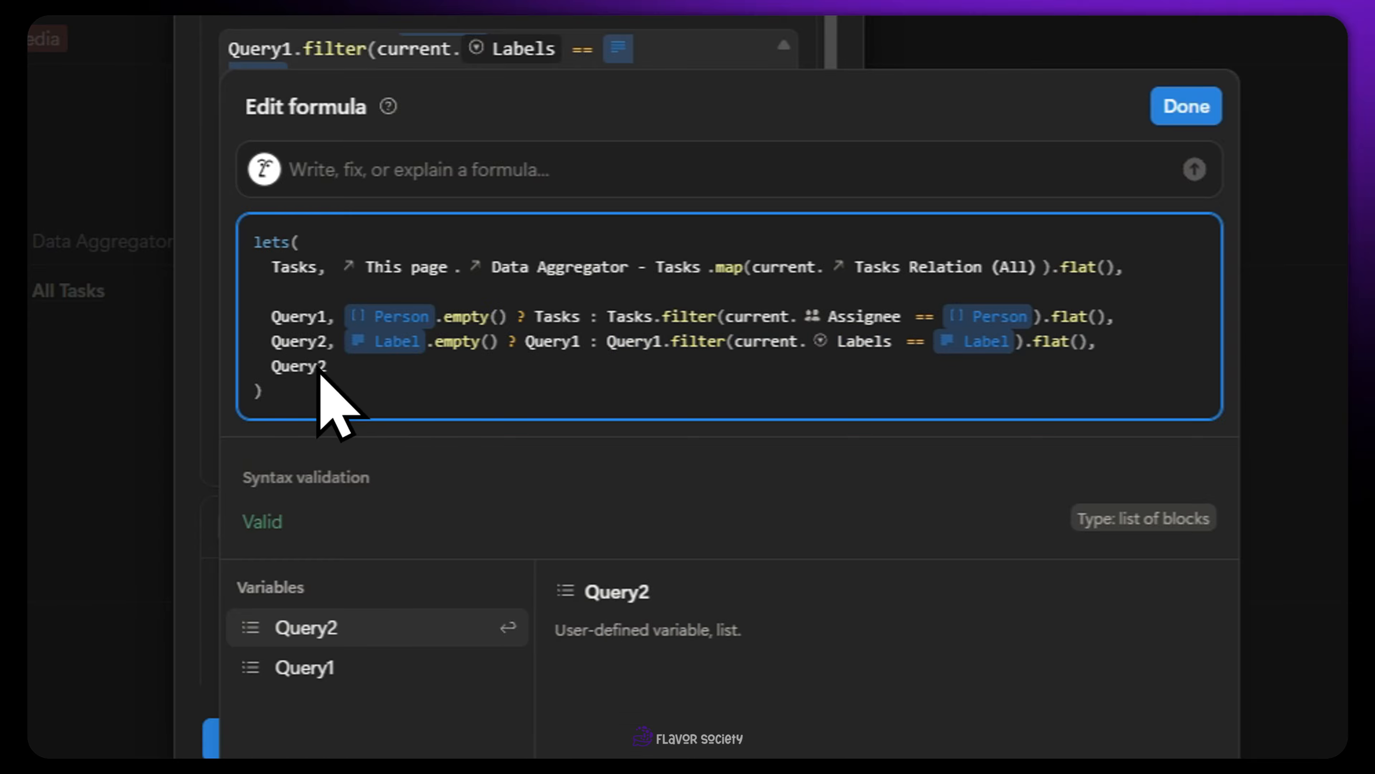
- Close the formula, check how the automation replaces Queried Tasks and Queried Projects, and save the automation
{"action": "left_click", "coordinate": [1184, 107]}
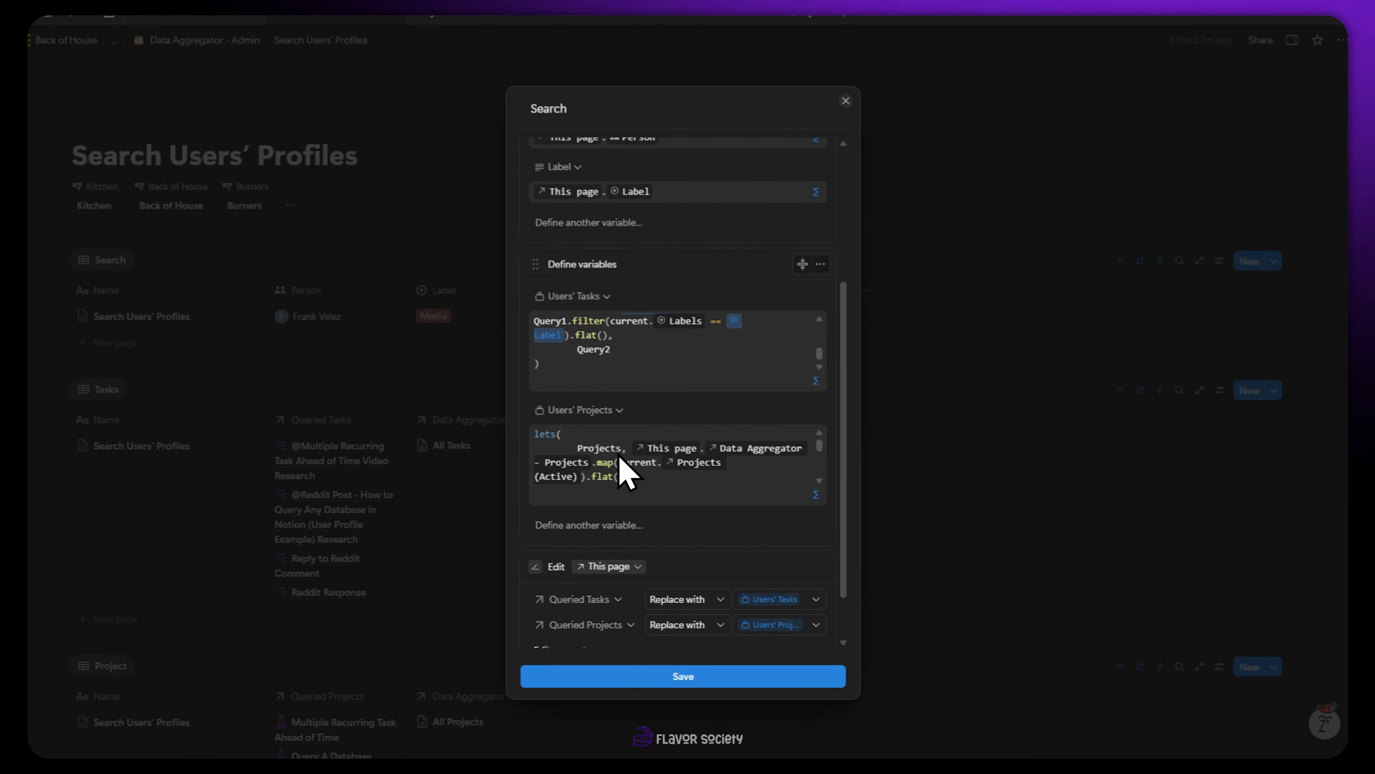
{"action": "scroll", "coordinate": [644, 536], "scroll_direction": "down", "scroll_amount": 2}
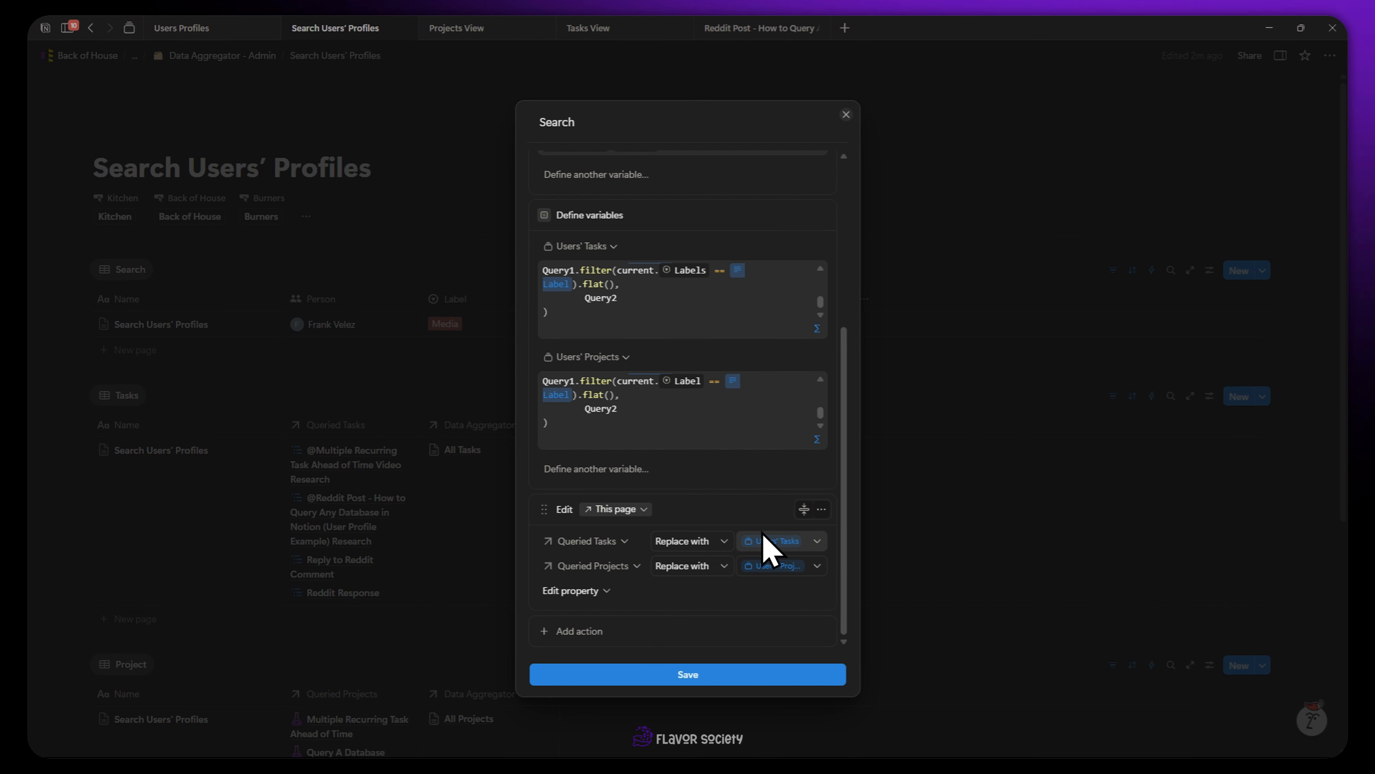
{"action": "left_click", "coordinate": [710, 675]}
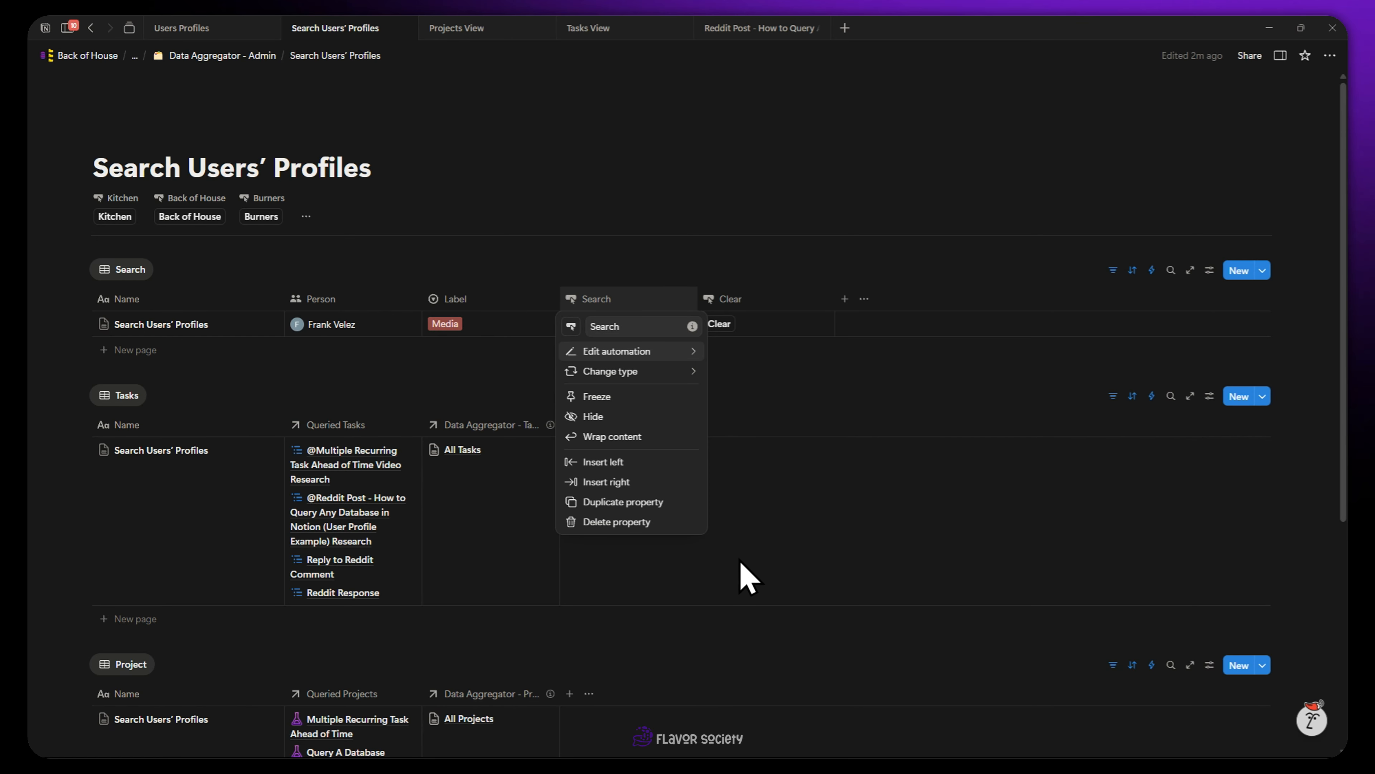
{"action": "left_click", "coordinate": [734, 447]}
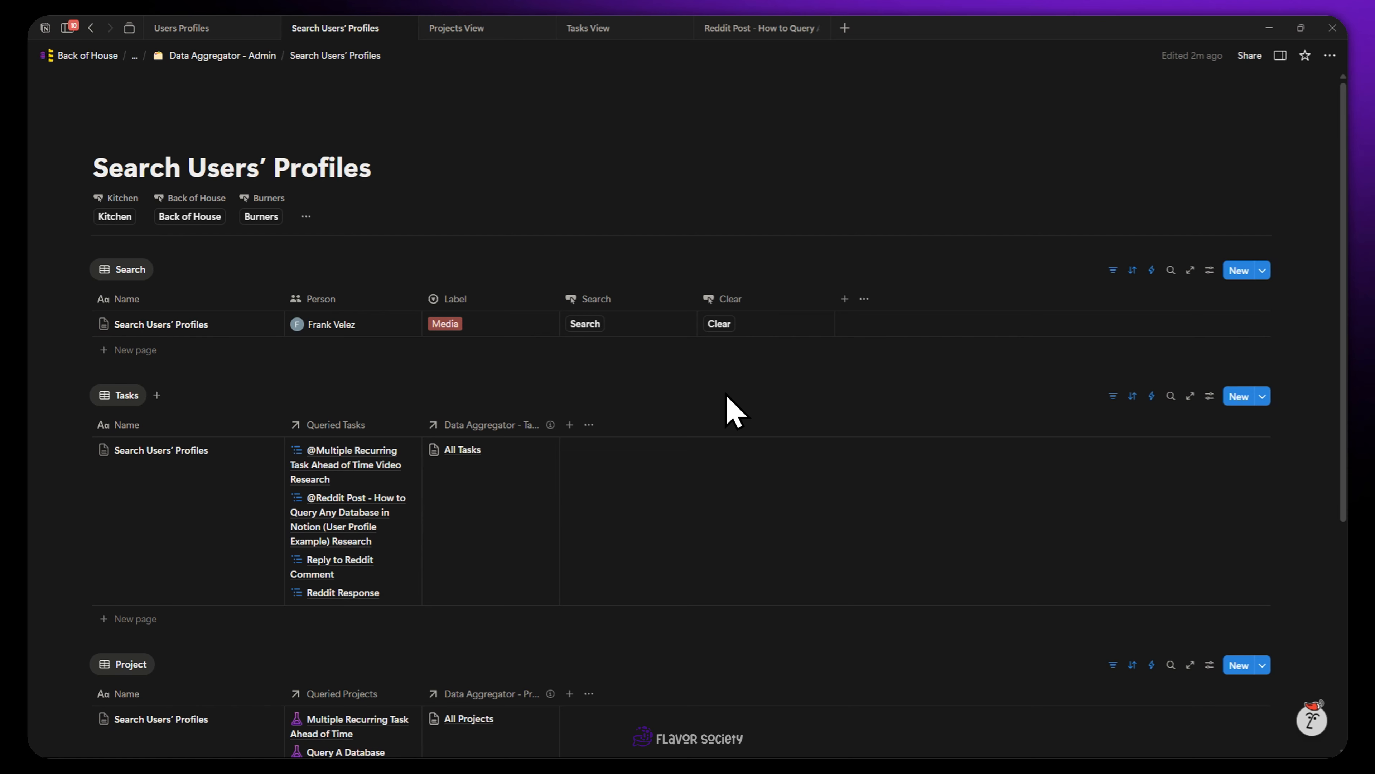
- Review the Queried Tasks and Queried Projects relations of the Search Users' Profiles entry, including the list of linked tasks
{"action": "scroll", "coordinate": [734, 412], "scroll_direction": "down", "scroll_amount": 2}
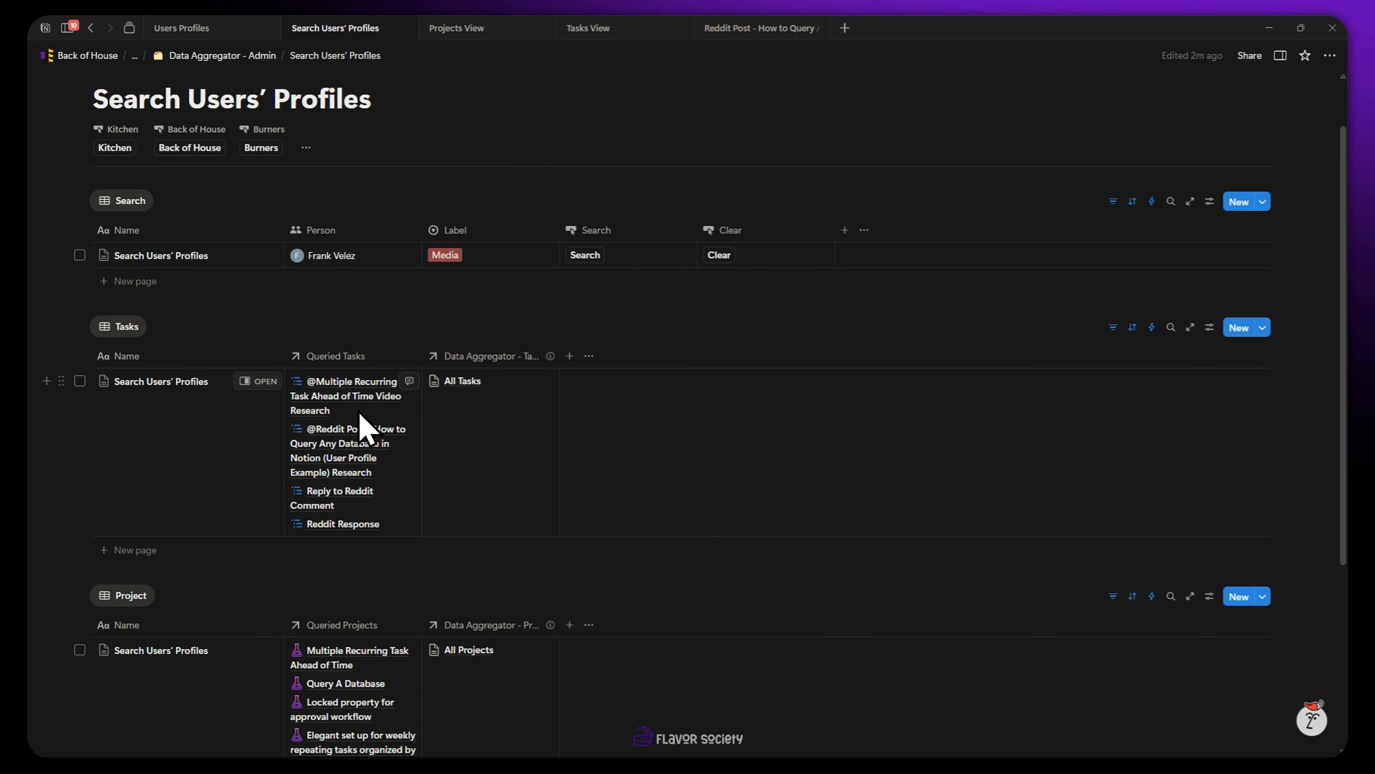
{"action": "scroll", "coordinate": [357, 520], "scroll_direction": "down", "scroll_amount": 2}
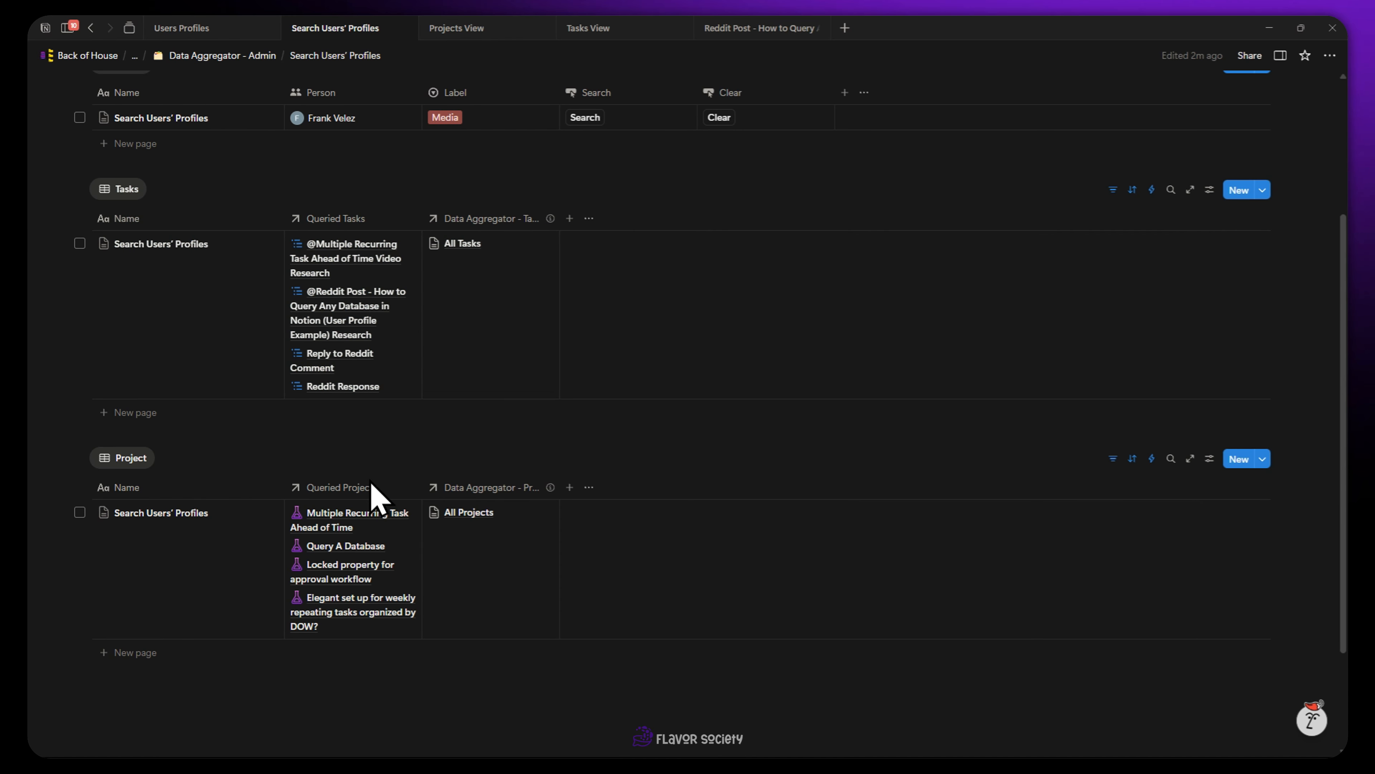
{"action": "left_click", "coordinate": [353, 367]}
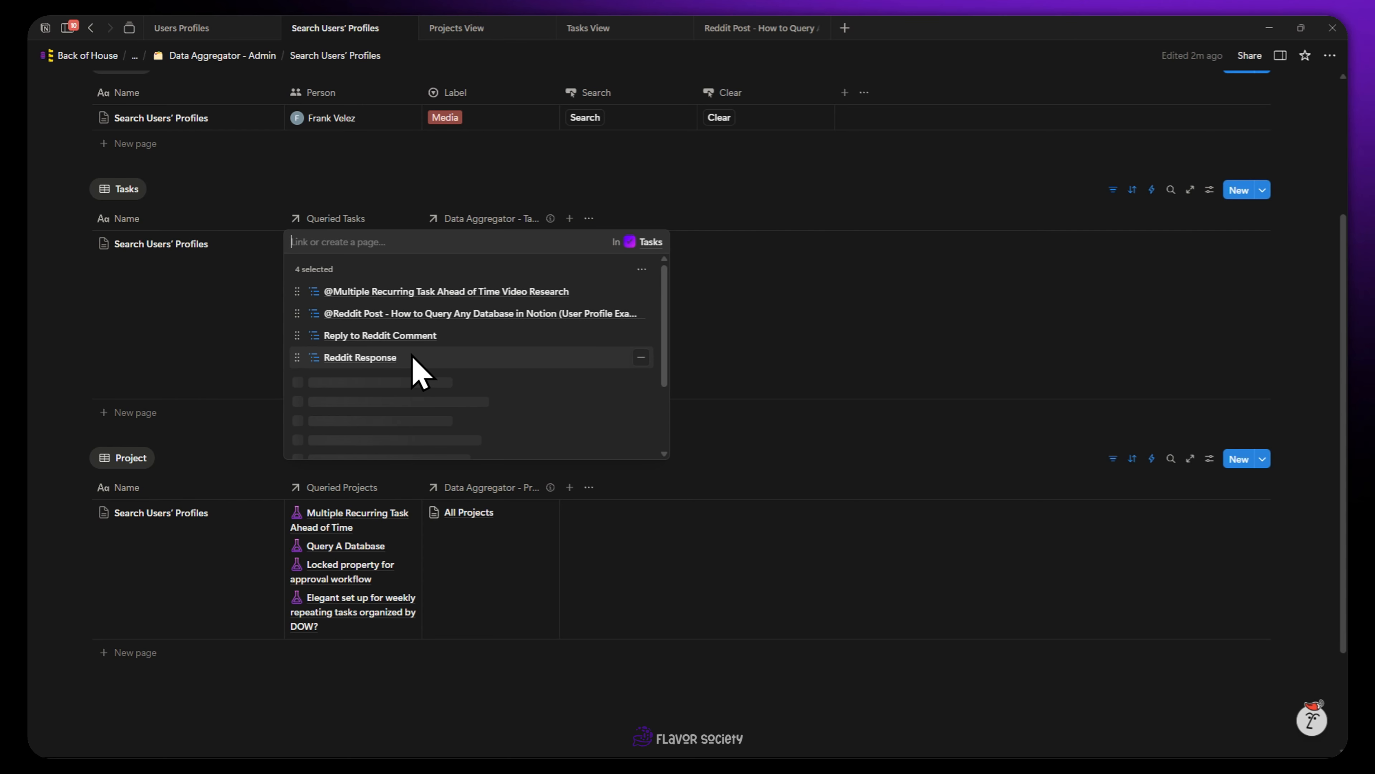
{"action": "left_click", "coordinate": [741, 301]}
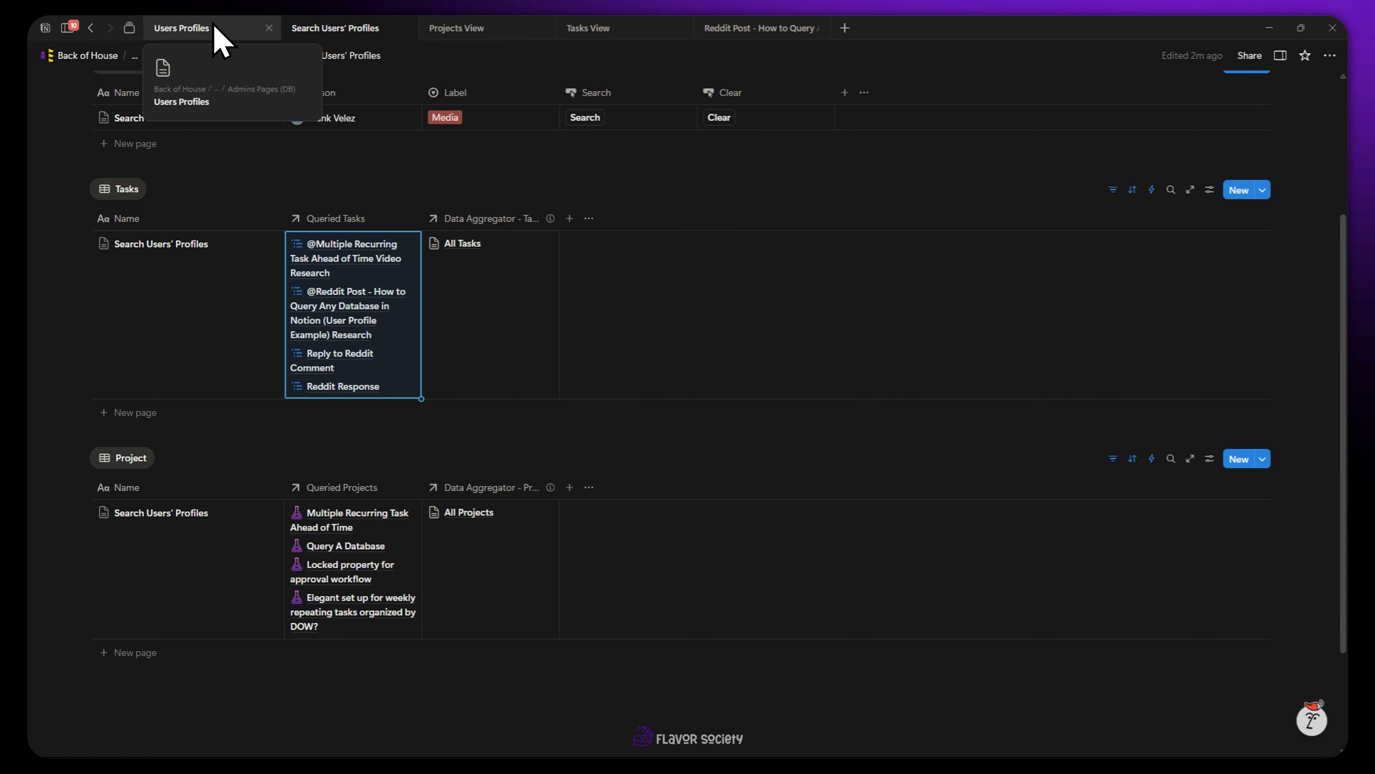
- Inspect the User Tasks gallery on Users Profiles and compare it with the Admin table on the Tasks View page
{"action": "left_click", "coordinate": [216, 36]}
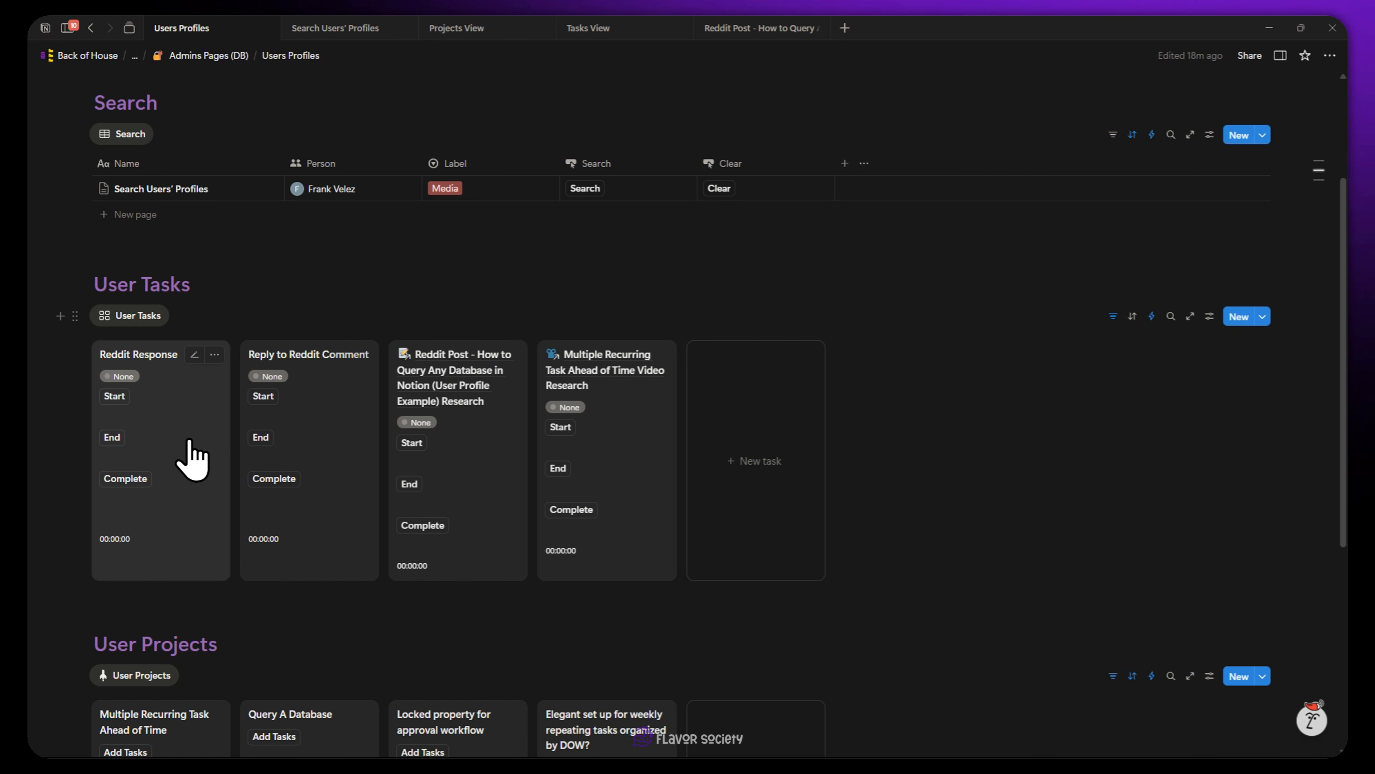
{"action": "left_click", "coordinate": [162, 430]}
{"action": "left_click", "coordinate": [283, 325]}
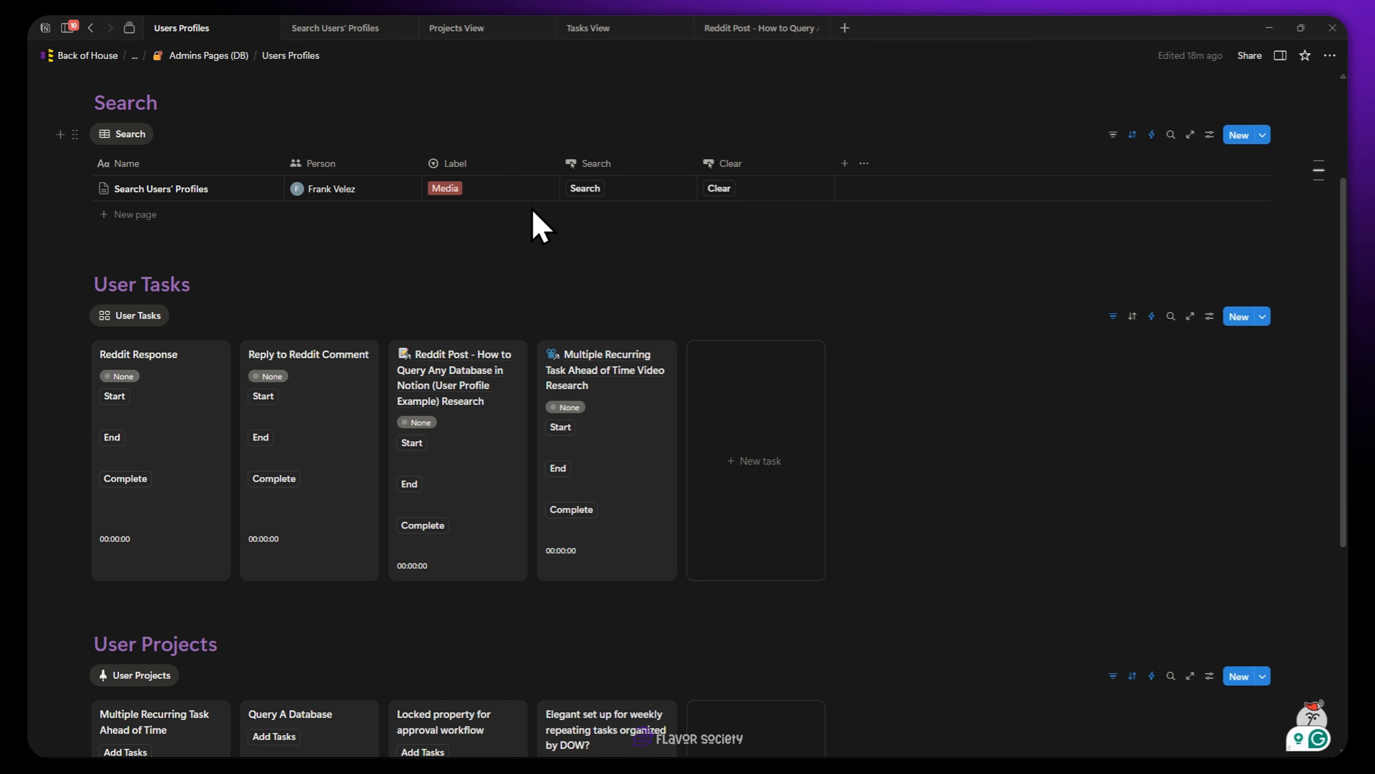
{"action": "left_click", "coordinate": [610, 31]}
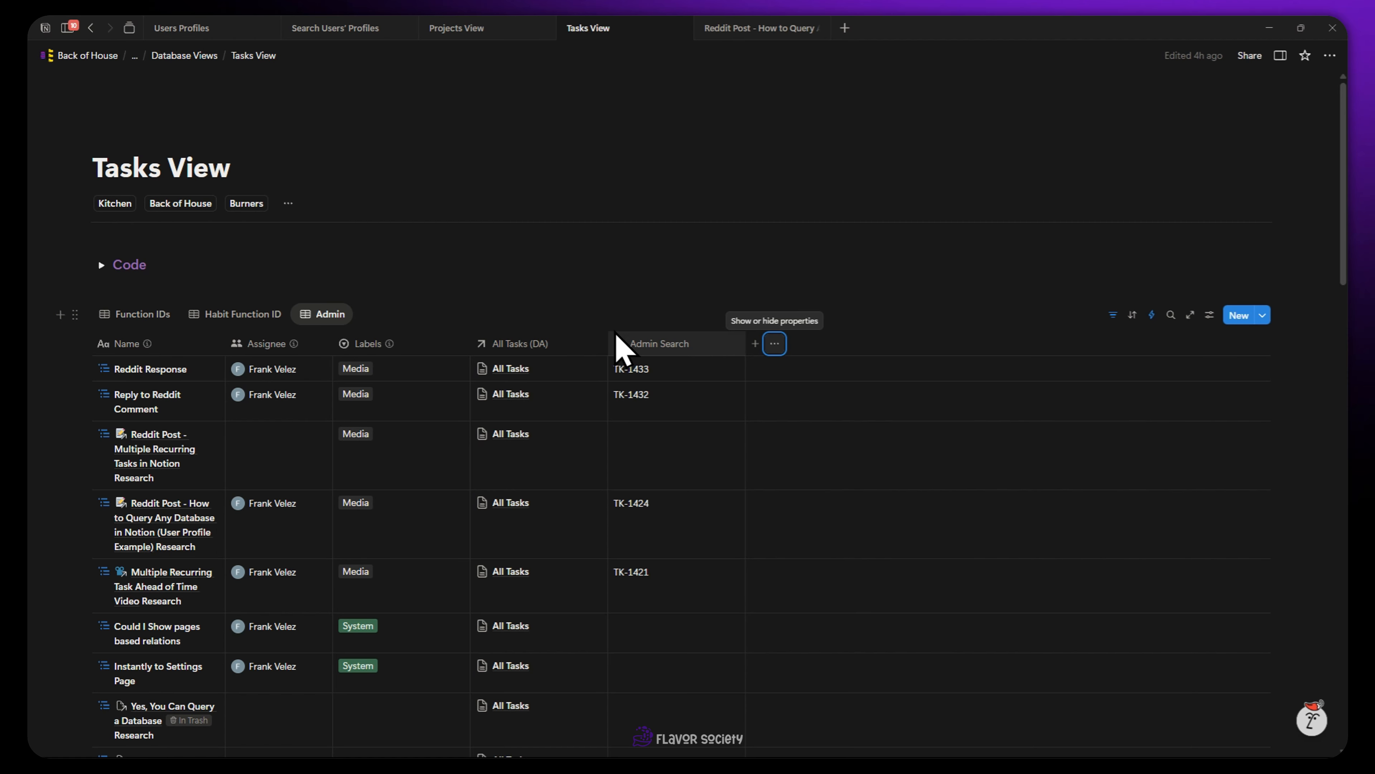
{"action": "left_click", "coordinate": [240, 31]}
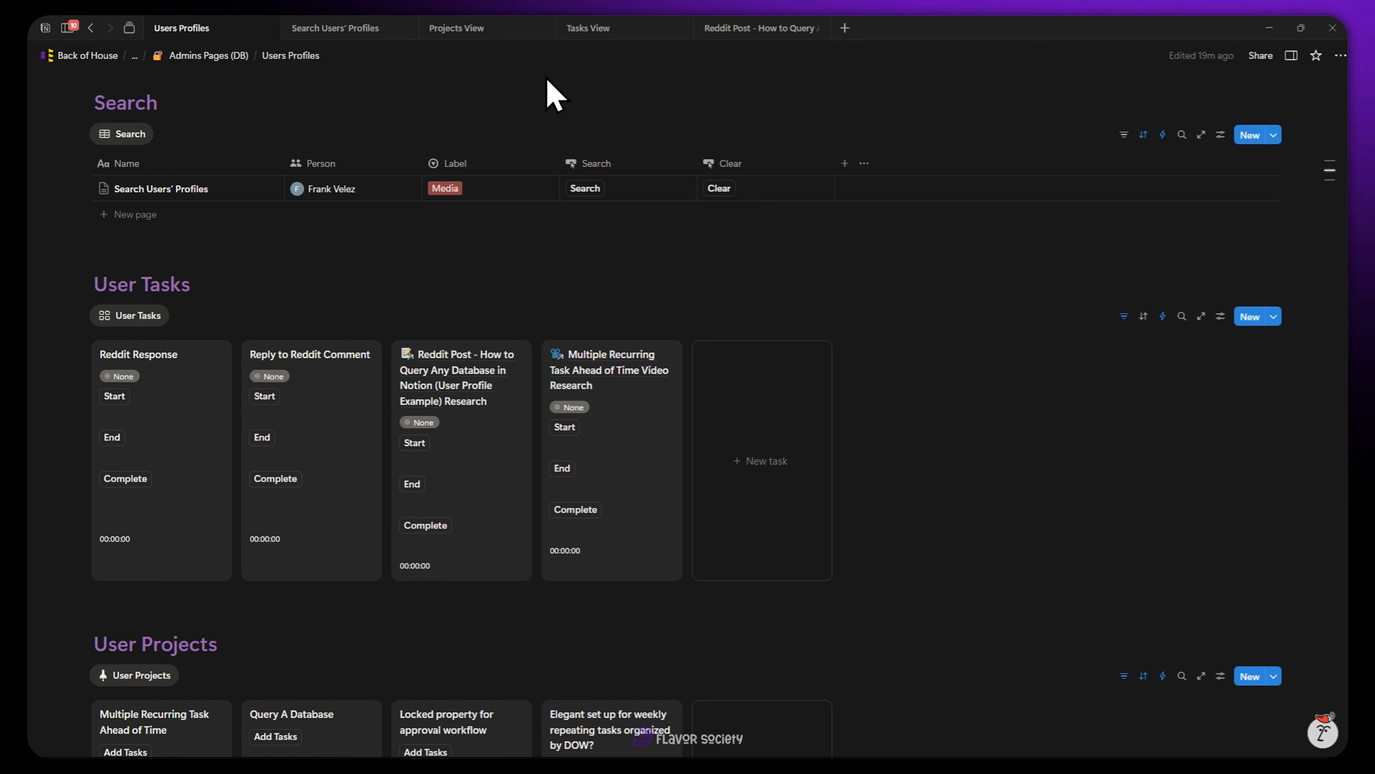
- Open the Admin Search formula of the Reddit Response task in Tasks View and examine its find function and Queried Tasks mapping
{"action": "left_click", "coordinate": [589, 29]}
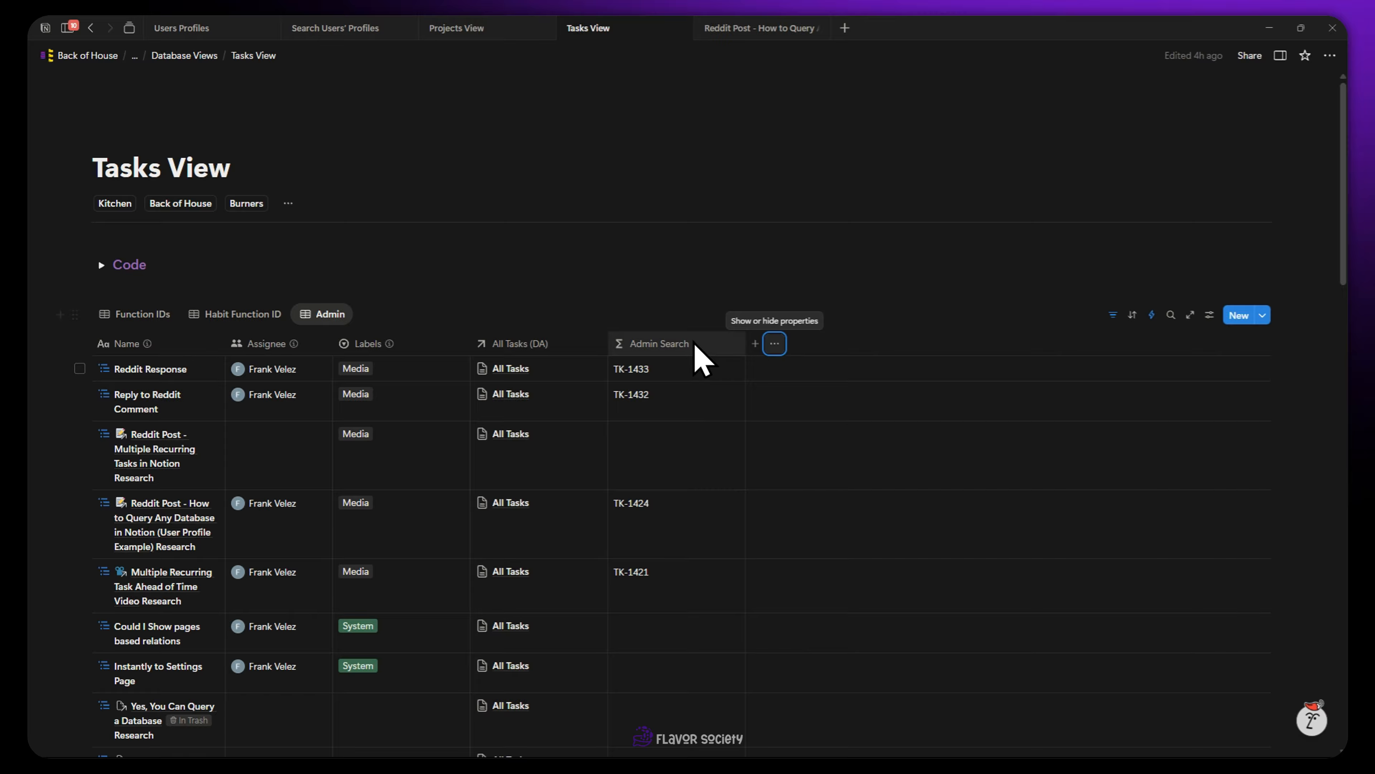
{"action": "left_click", "coordinate": [652, 374]}
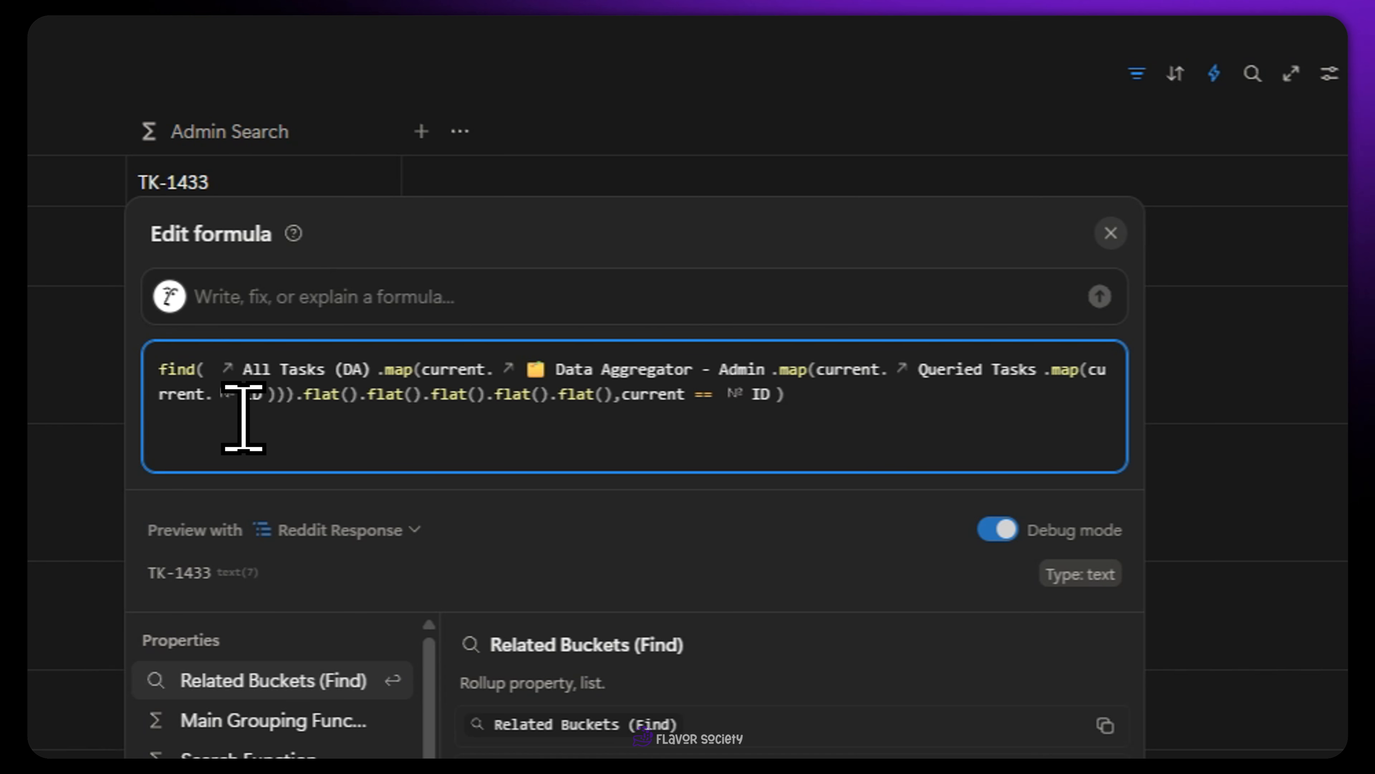
{"action": "double_click", "coordinate": [187, 373]}
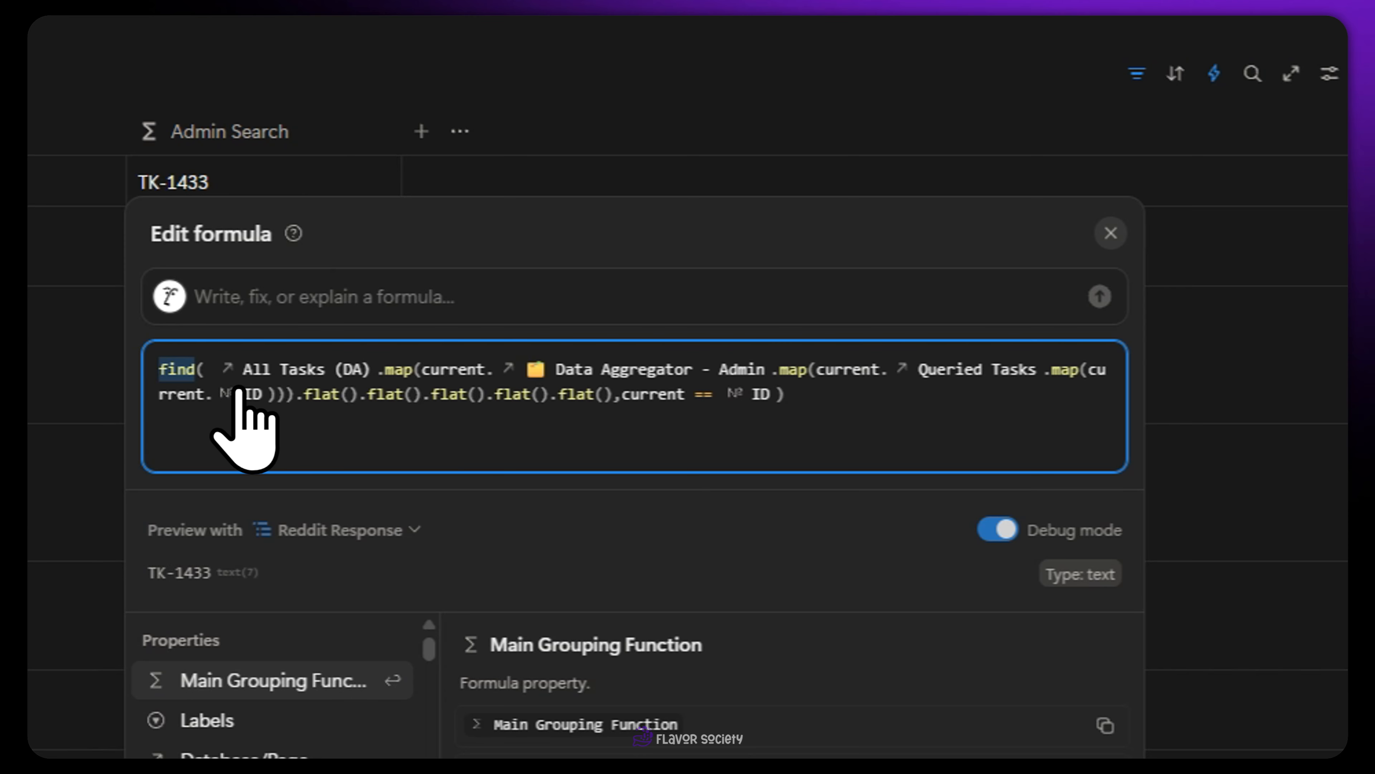
{"action": "left_click", "coordinate": [226, 381]}
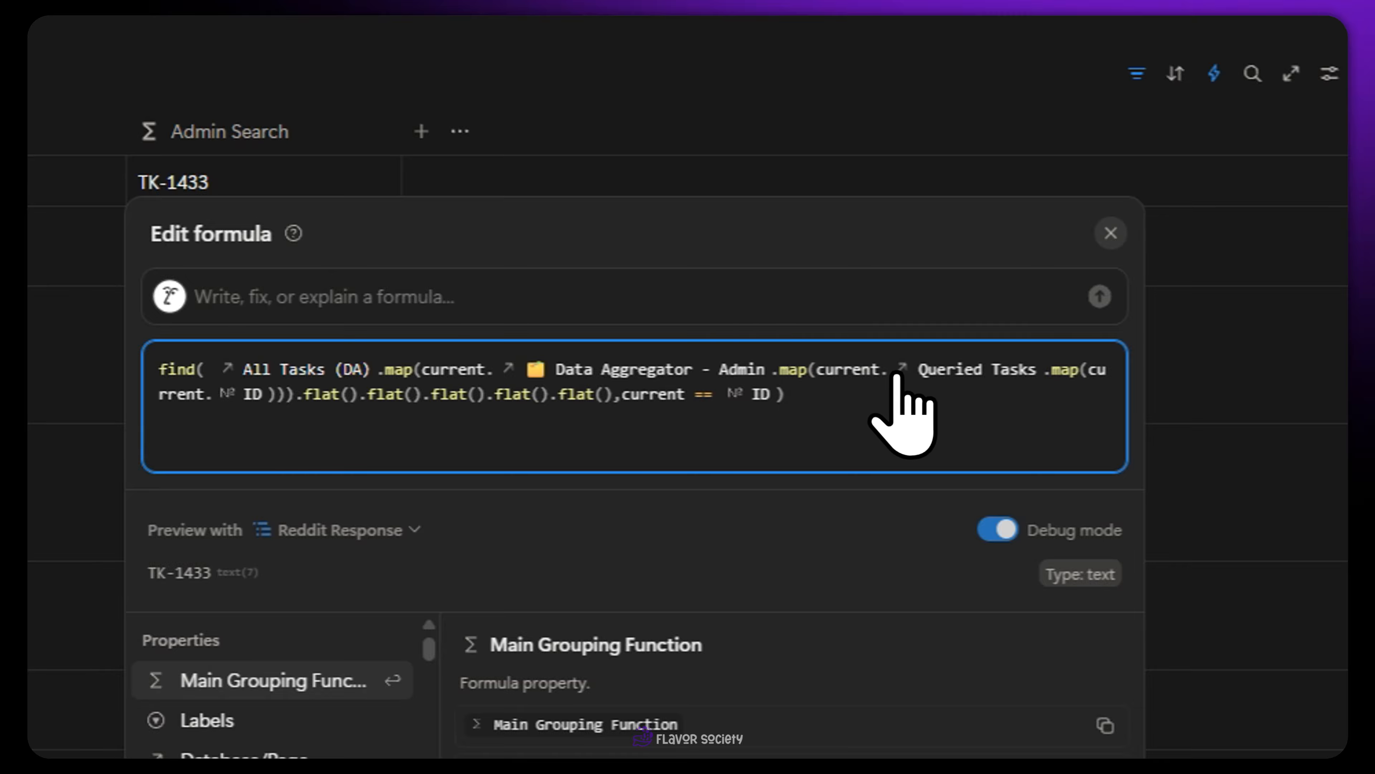
{"action": "left_click_drag", "start_coordinate": [899, 373], "coordinate": [1076, 451]}
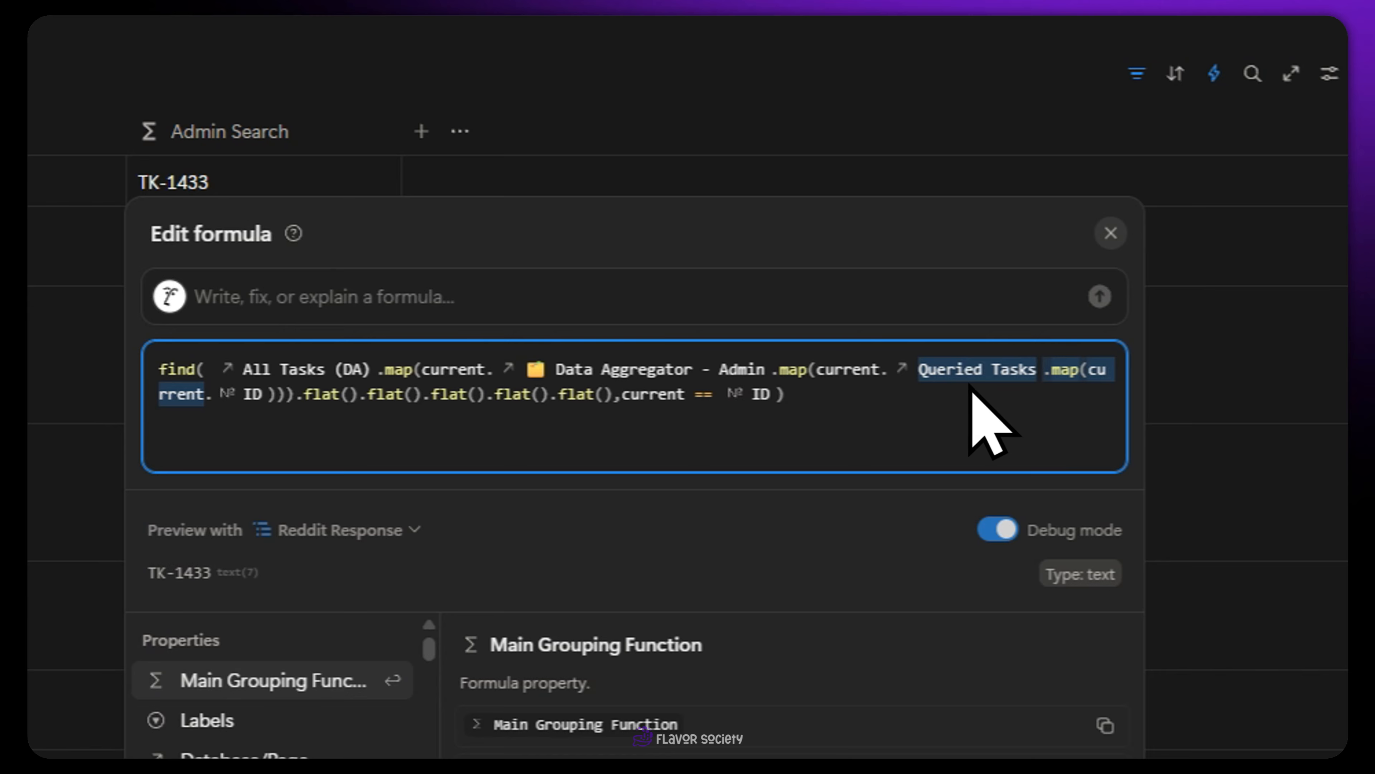